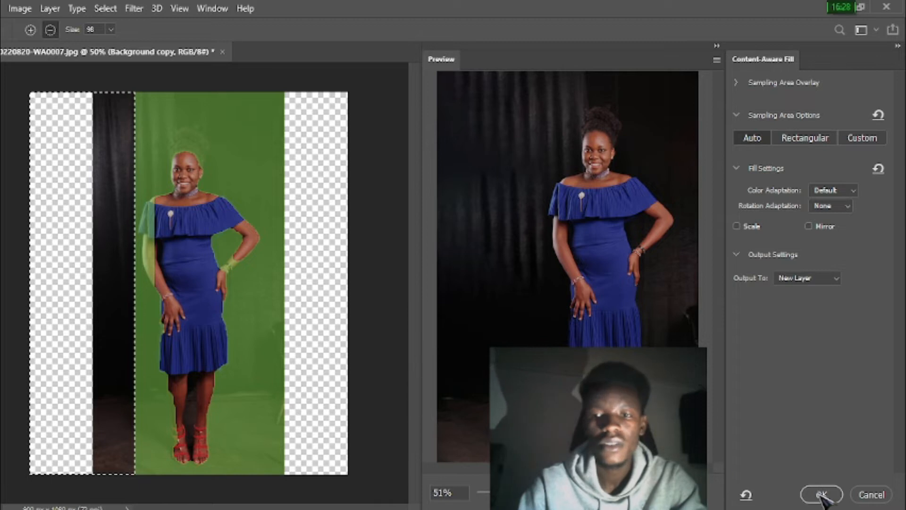
Content-Aware Fill the empty right-side strip onto a new layer and deselect.
drag(492, 79, 408, 477)
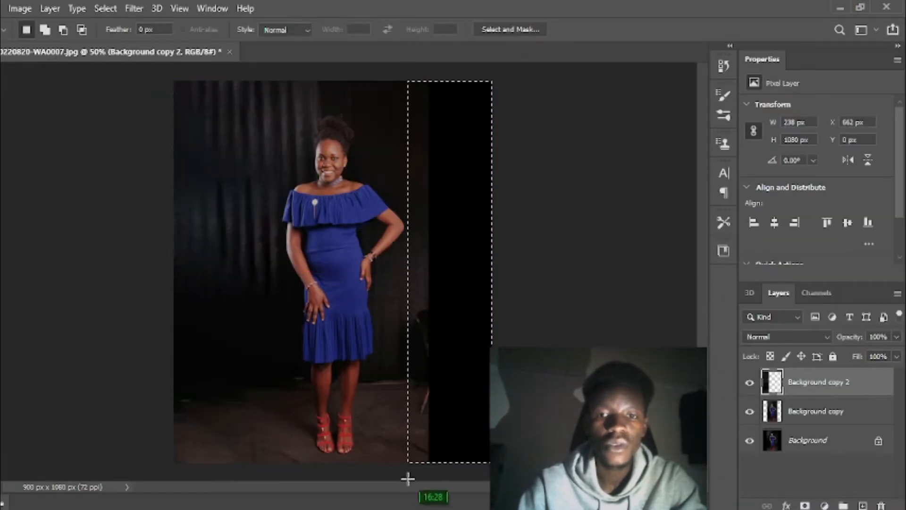
click(1, 8)
click(80, 249)
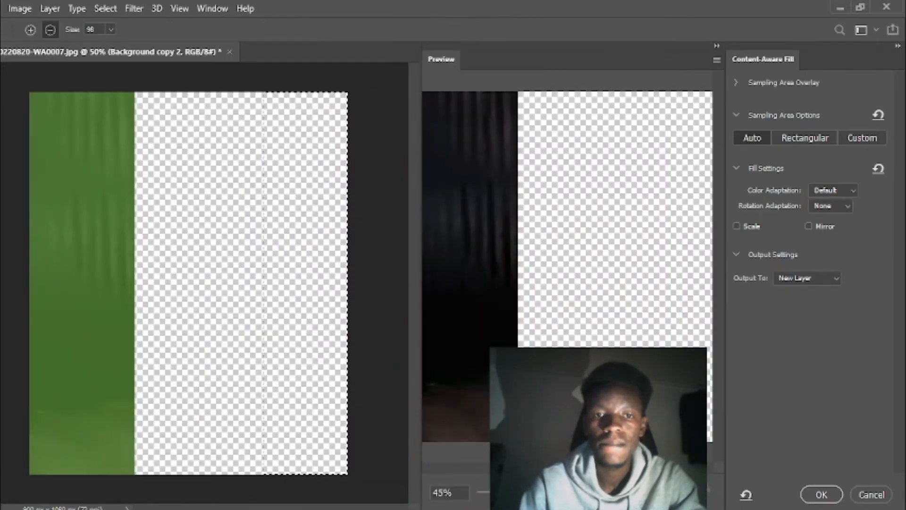
click(821, 494)
key(ctrl+d)
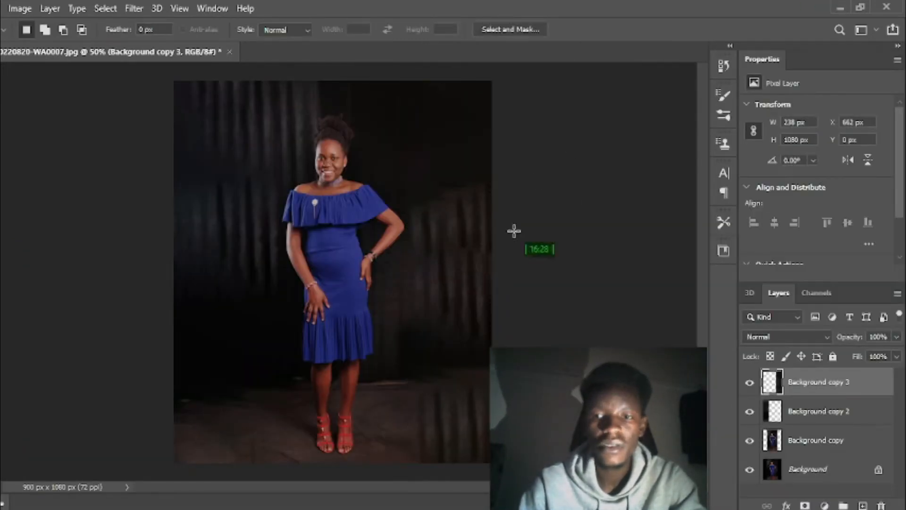
Merge the Background copy fill layers into a single backdrop layer.
ctrl+click(839, 409)
ctrl+click(826, 452)
right_click(826, 452)
click(774, 413)
key(ctrl+z)
key(ctrl+shift+z)
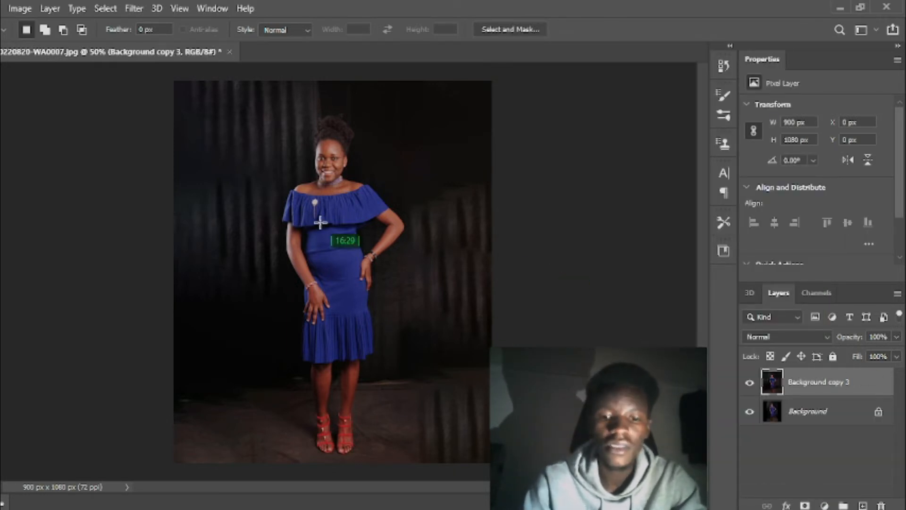
Duplicate the merged backdrop and outline a bottom-right floor patch with the Patch tool.
key(ctrl+j)
key(c)
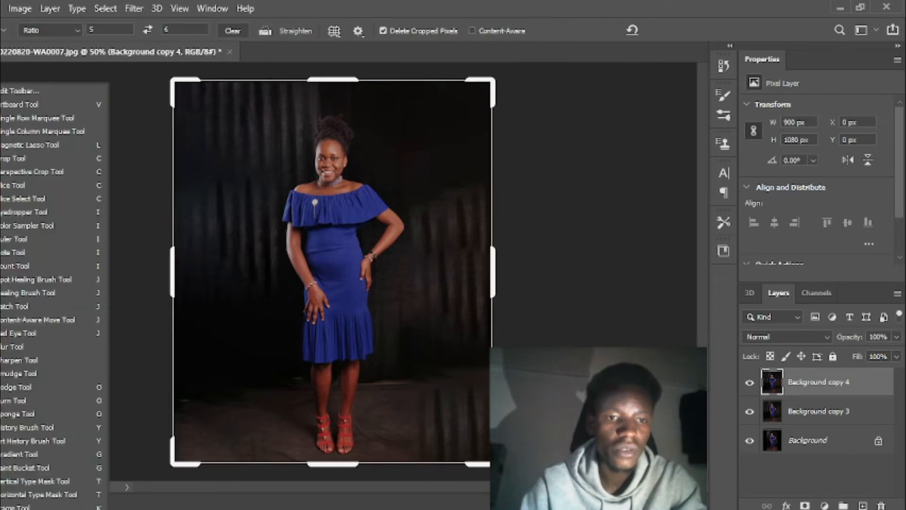
click(28, 306)
mouse_move(428, 392)
mouse_down()
mouse_move(409, 464)
mouse_move(500, 470)
mouse_up()
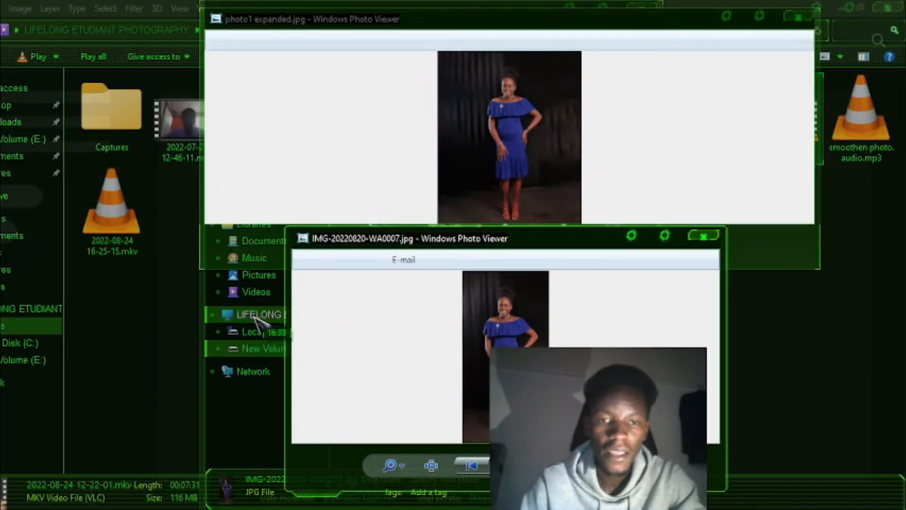
Drag photo1 expanded.jpg from the bursted cloud folder onto Photoshop.
click(174, 318)
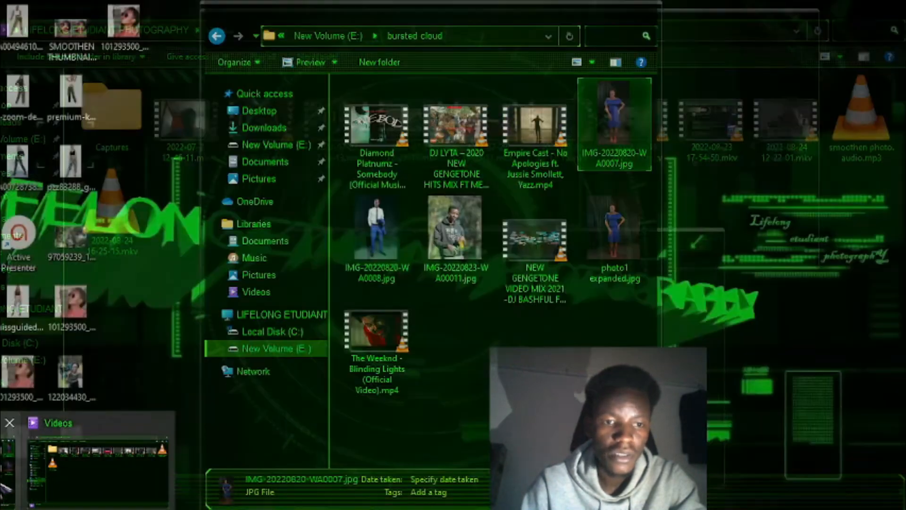
click(50, 457)
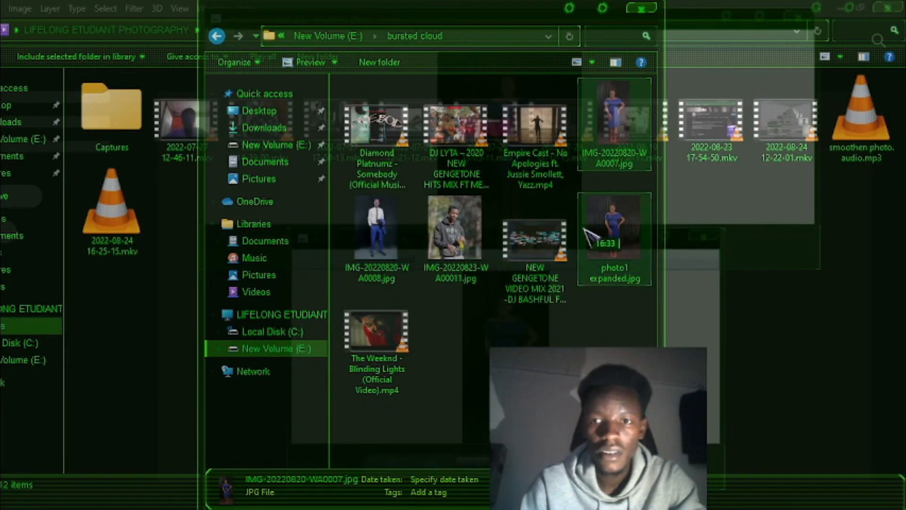
click(613, 234)
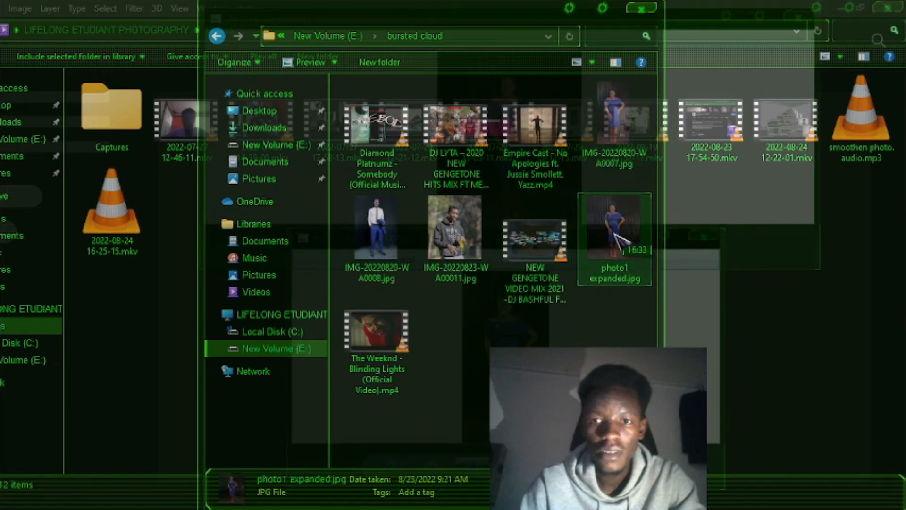
drag(613, 234, 340, 264)
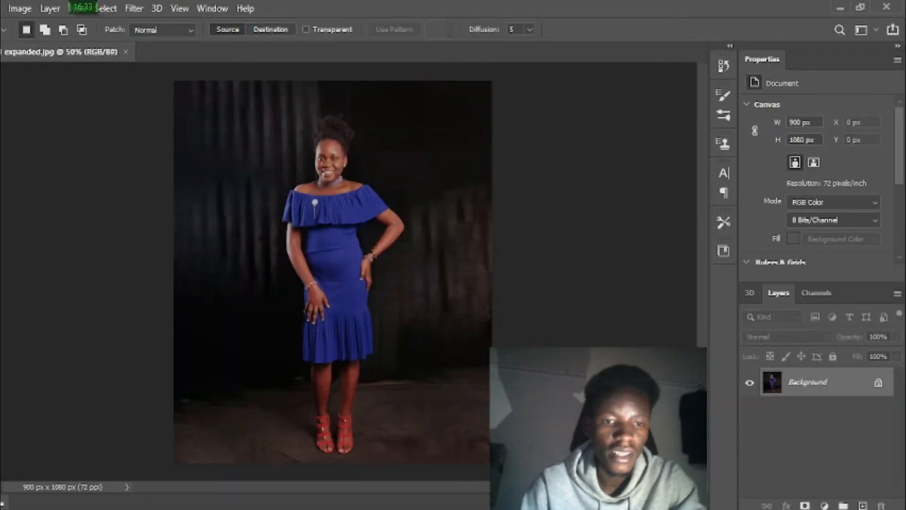
Drag the man's photo IMG-20220820-WA0008.jpg from the bursted cloud folder toward Photoshop.
mouse_move(22, 508)
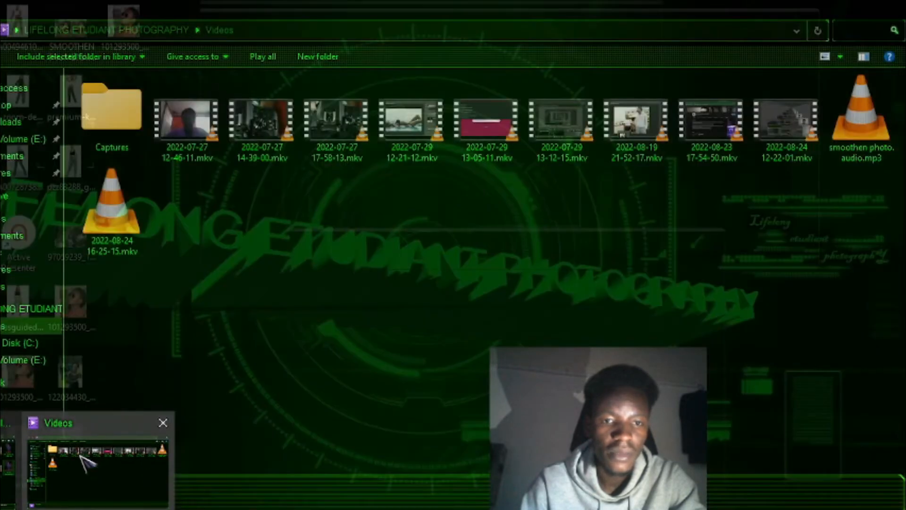
click(84, 463)
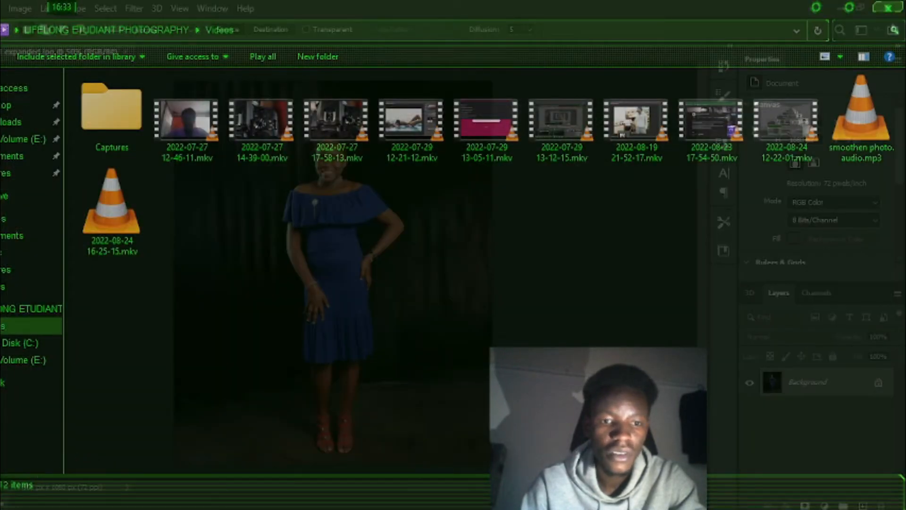
mouse_move(17, 504)
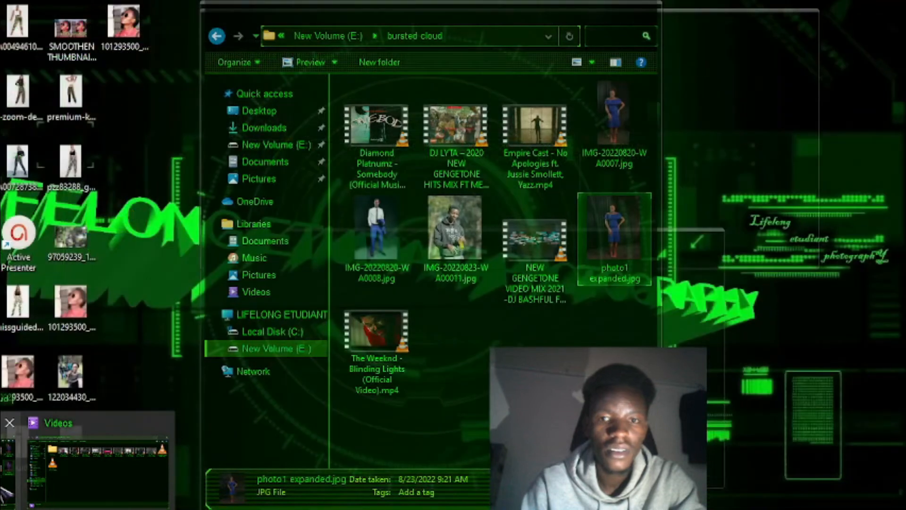
click(6, 491)
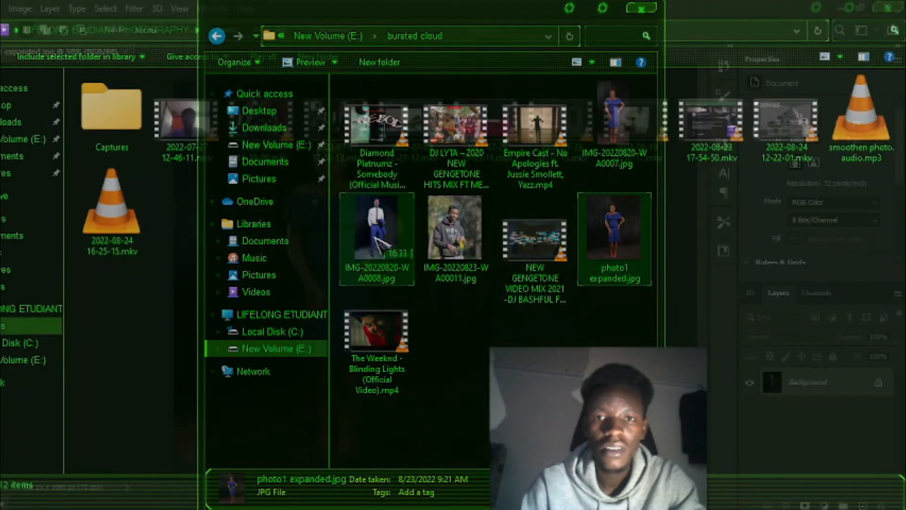
click(376, 238)
drag(384, 226, 384, 307)
Drop the man's photo on the tab bar as its own document and compare it with the expanded photo.
drag(378, 145, 347, 54)
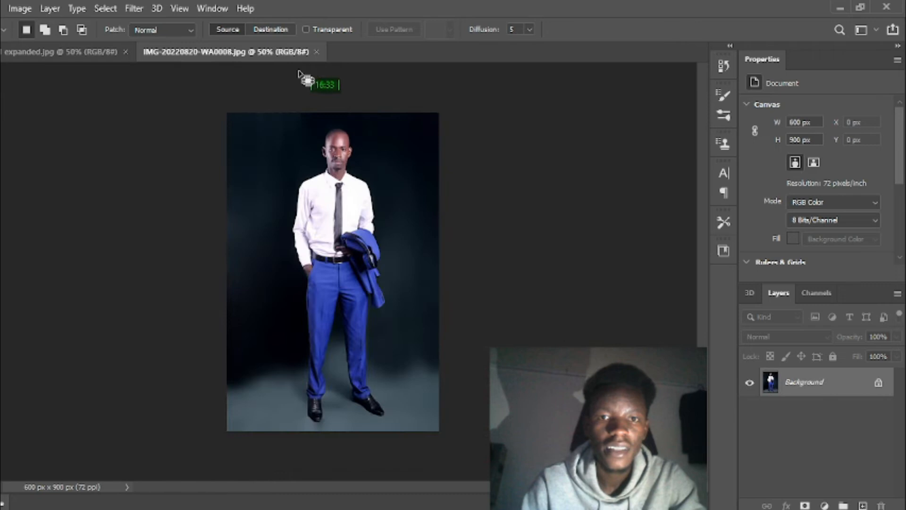
click(94, 56)
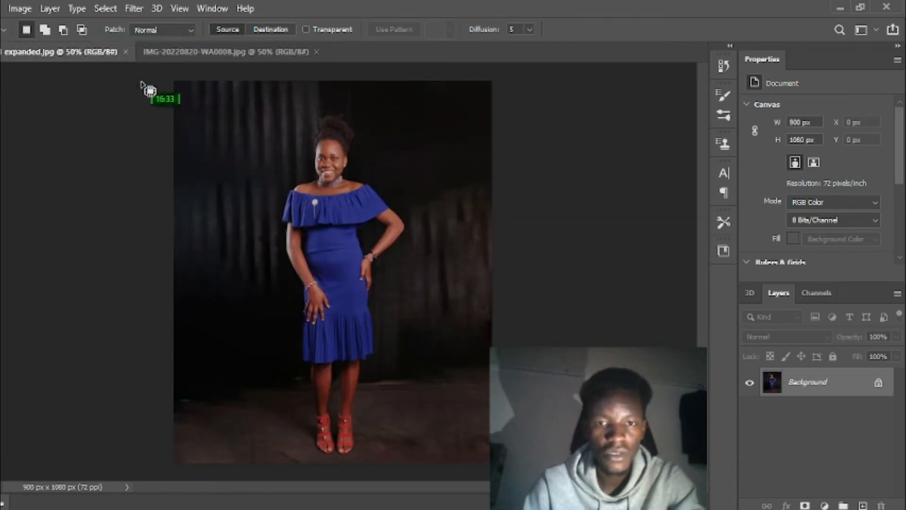
click(257, 51)
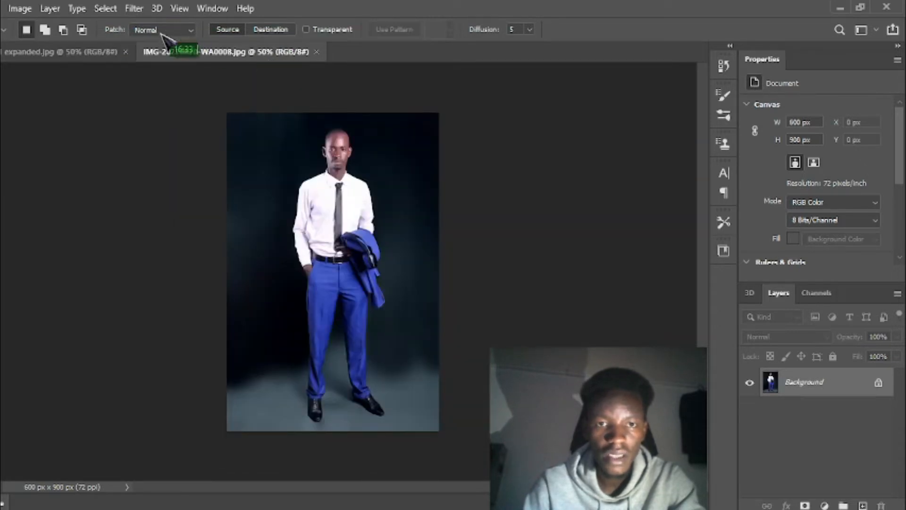
click(100, 53)
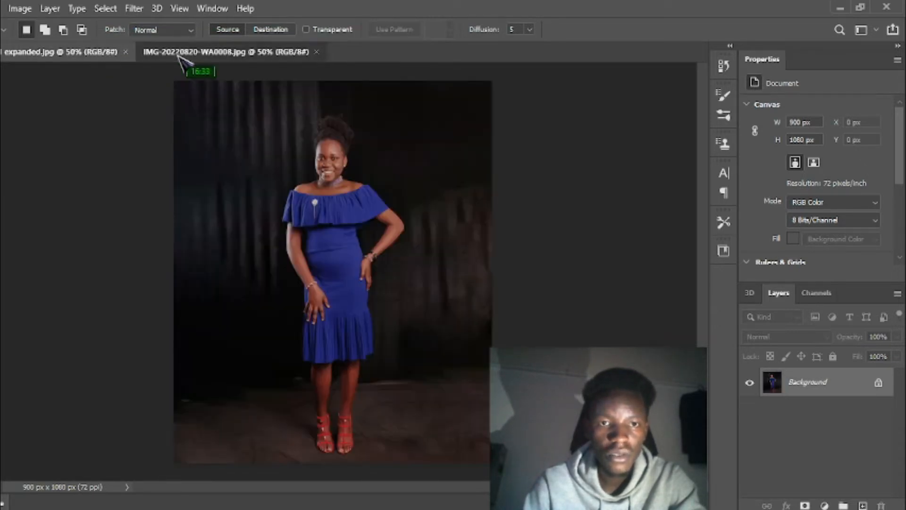
click(178, 53)
click(68, 59)
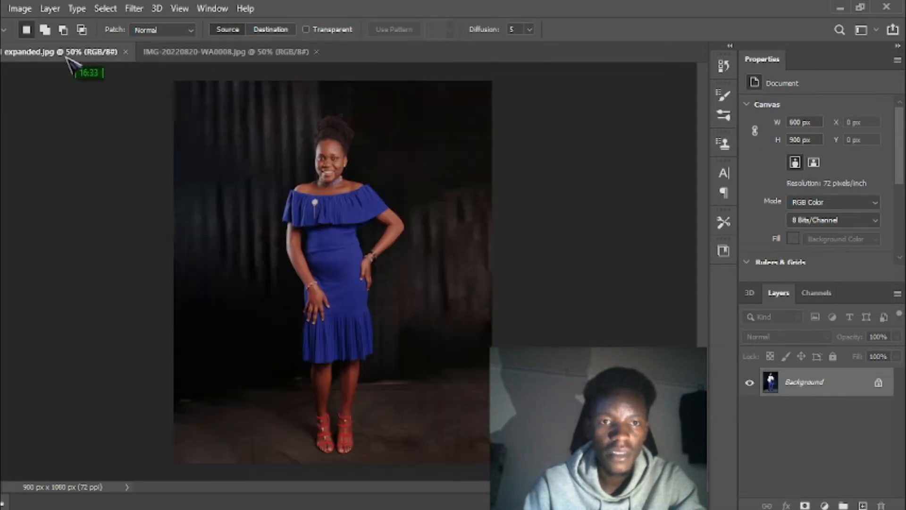
Compare the two photos again, then duplicate the man's Background onto Layer 1.
click(168, 52)
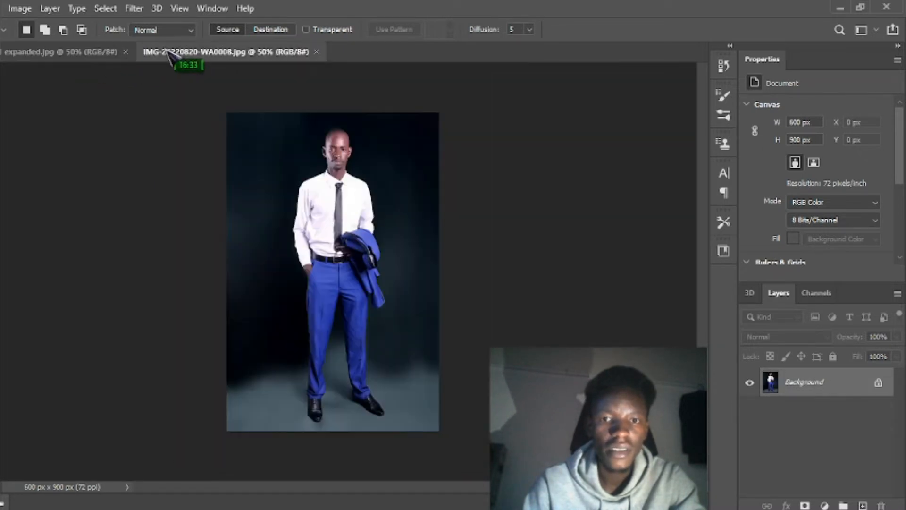
click(54, 55)
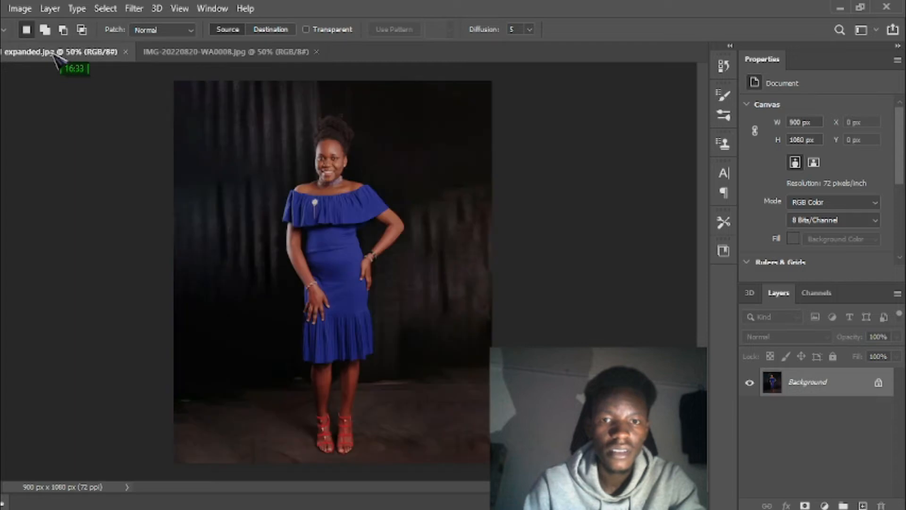
click(183, 54)
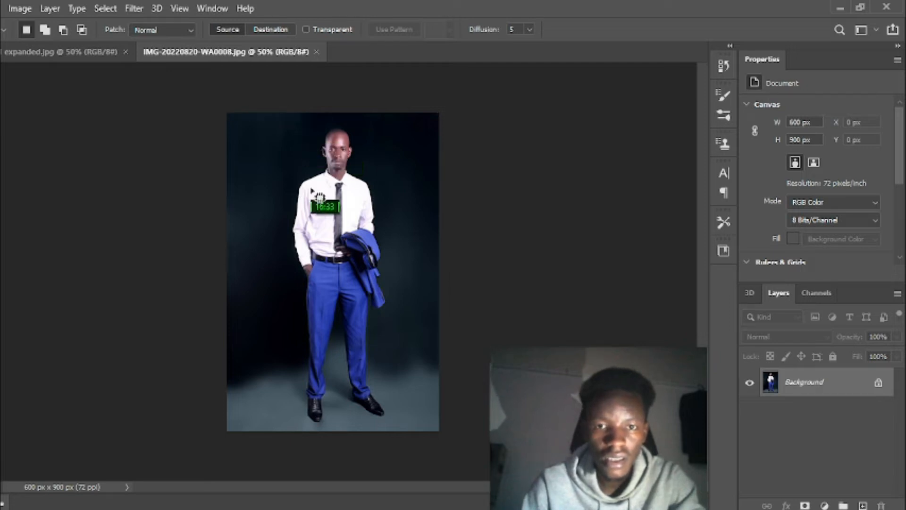
click(85, 53)
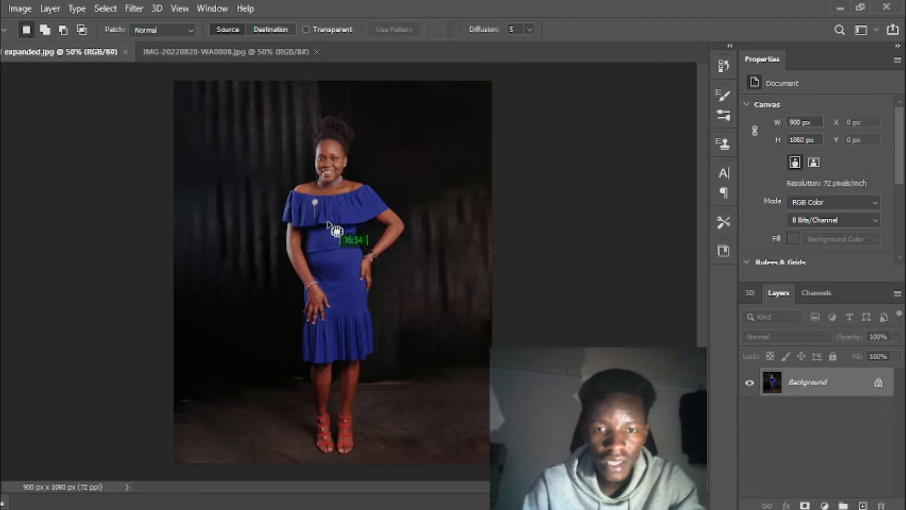
click(247, 52)
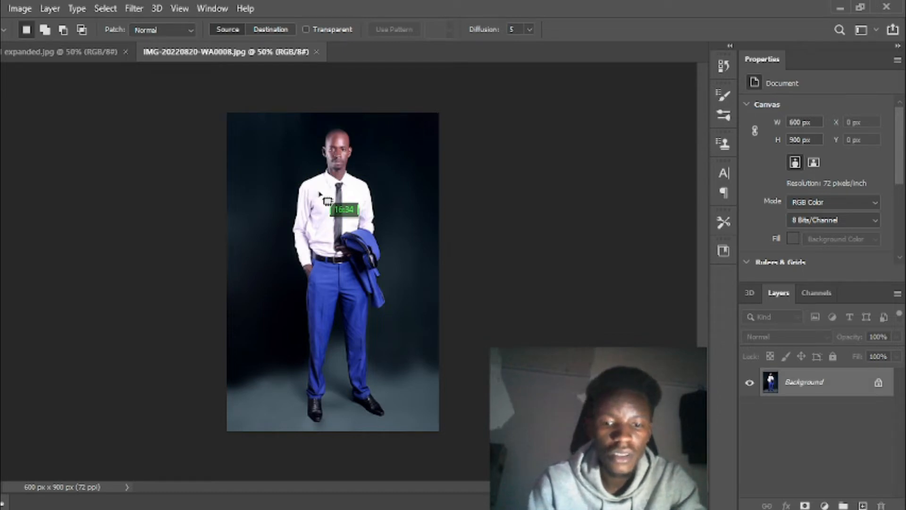
key(ctrl+j)
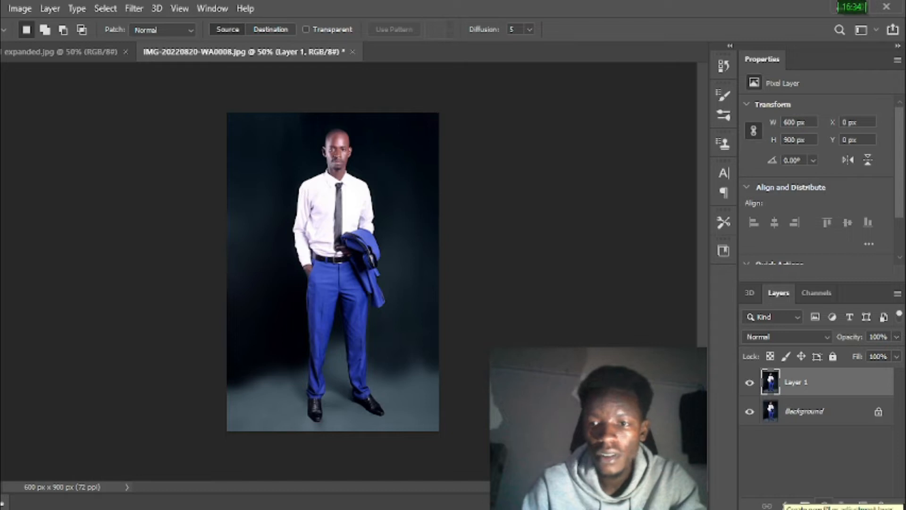
Add a Photo Filter adjustment layer (Warming Filter 85, 35%) and compare tones with the woman's photo.
click(825, 504)
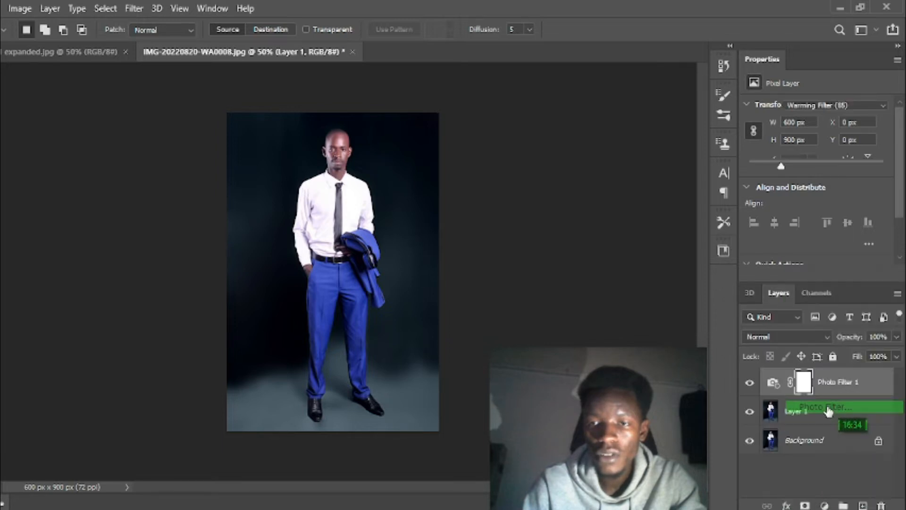
click(830, 415)
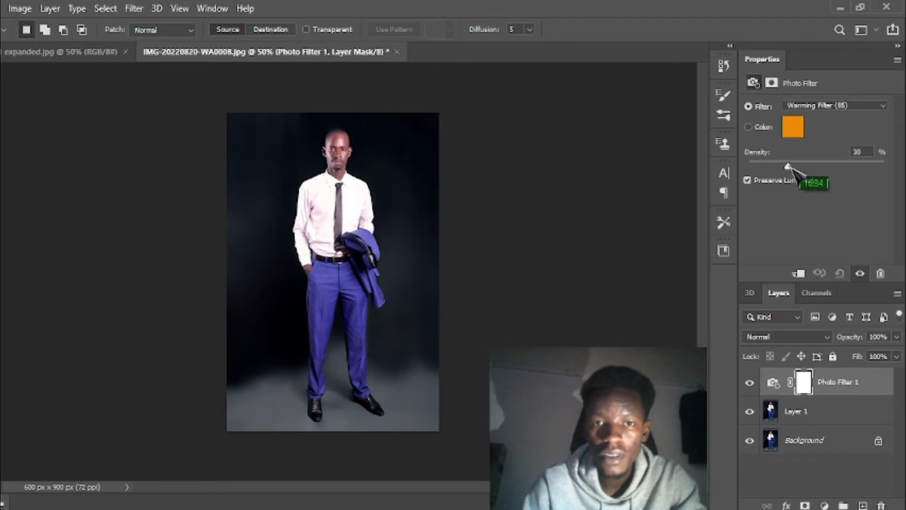
click(76, 53)
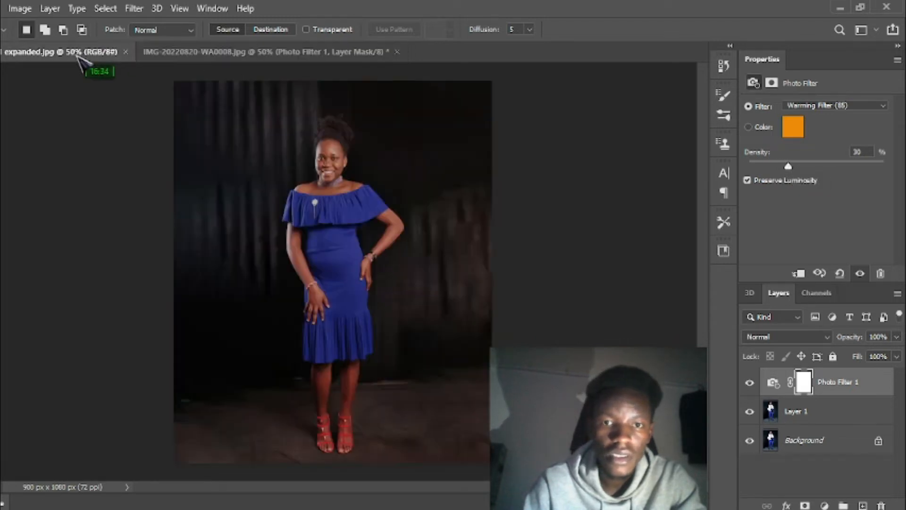
click(198, 53)
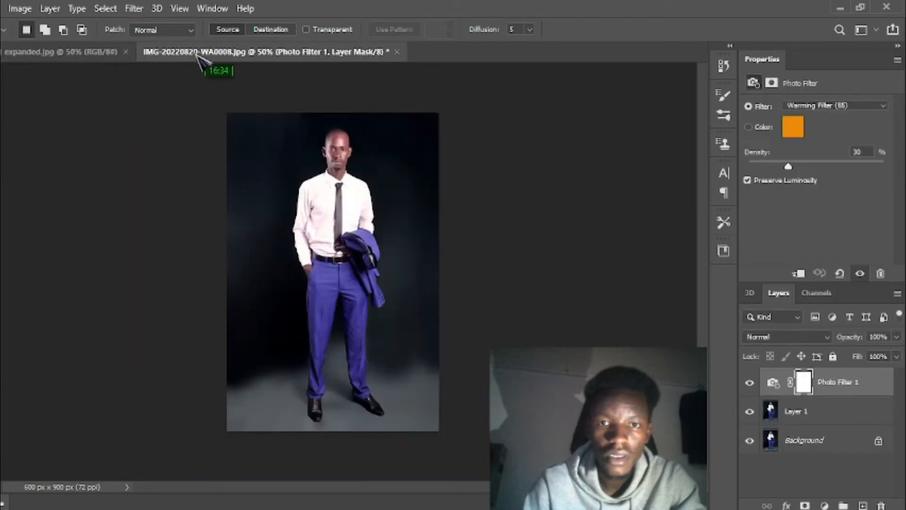
click(112, 53)
click(183, 53)
click(92, 53)
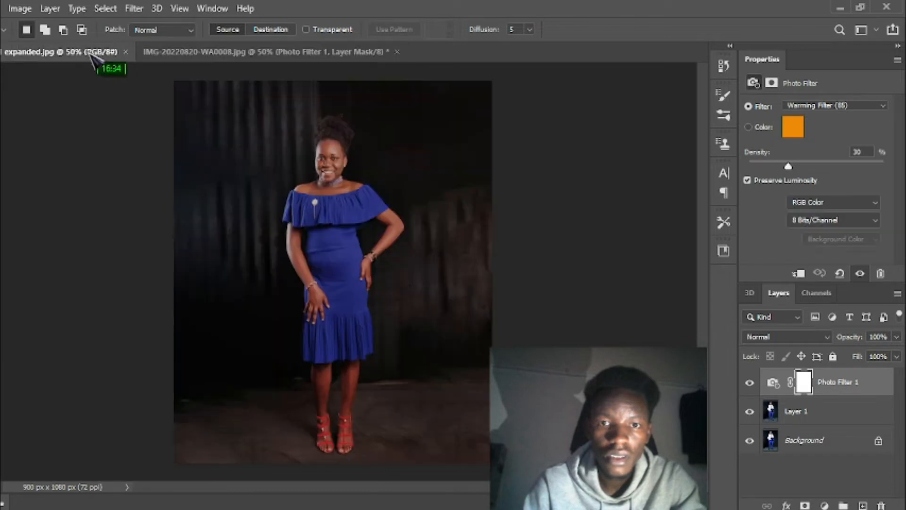
click(191, 51)
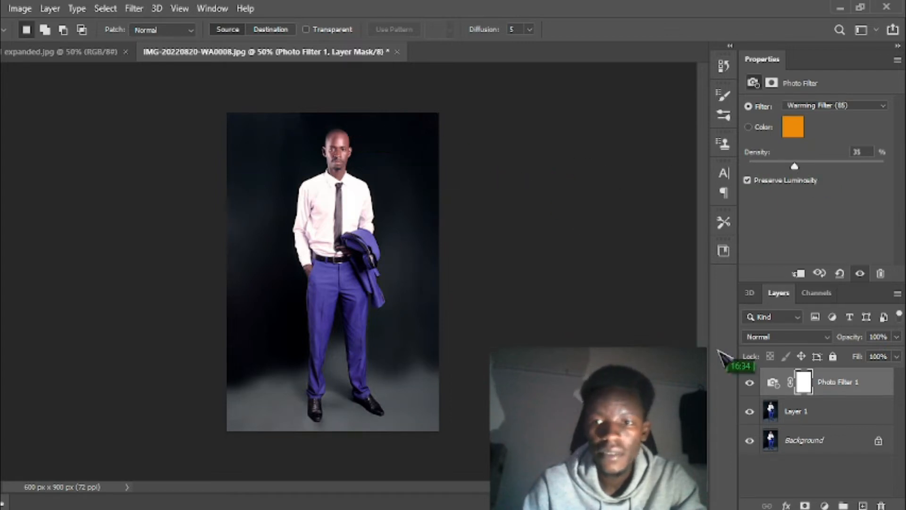
Merge Photo Filter 1 into Layer 1 and duplicate the result as Photo Filter 1 copy.
click(833, 413)
right_click(833, 414)
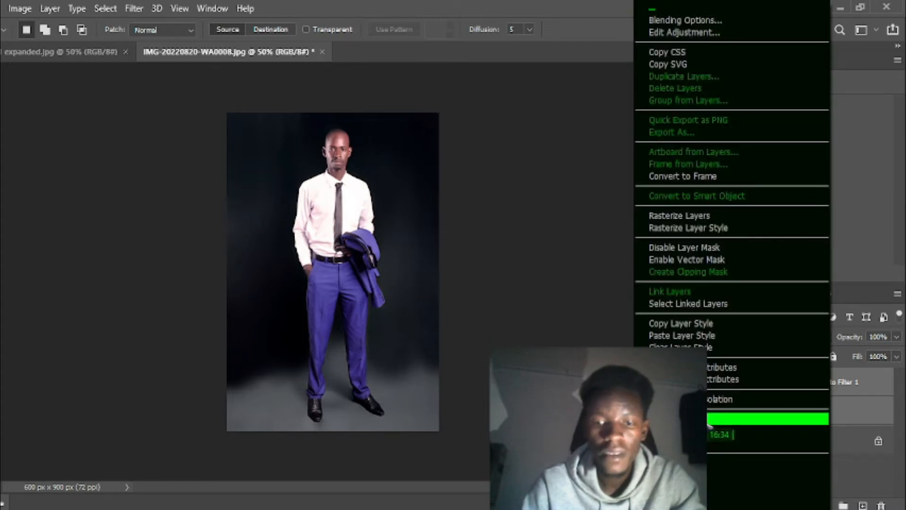
click(710, 421)
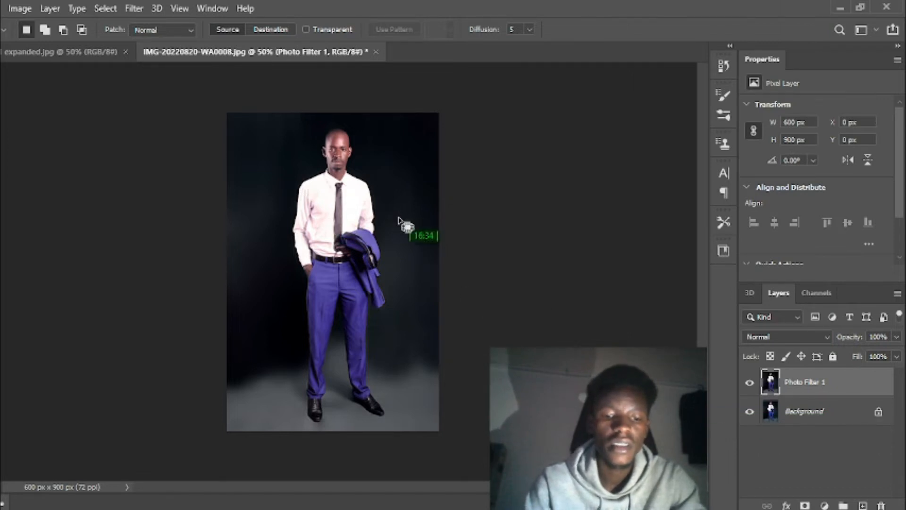
key(ctrl+j)
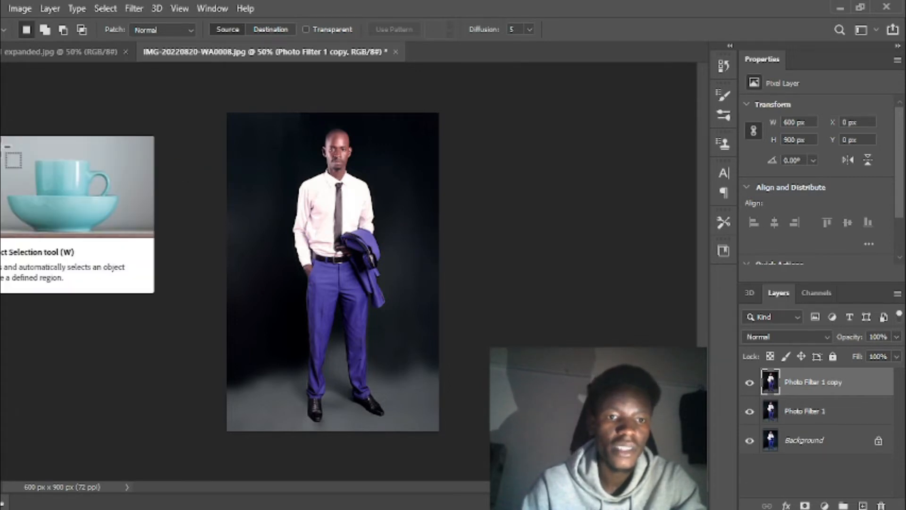
Object-select the man from head to feet with a rectangle around him.
key(w)
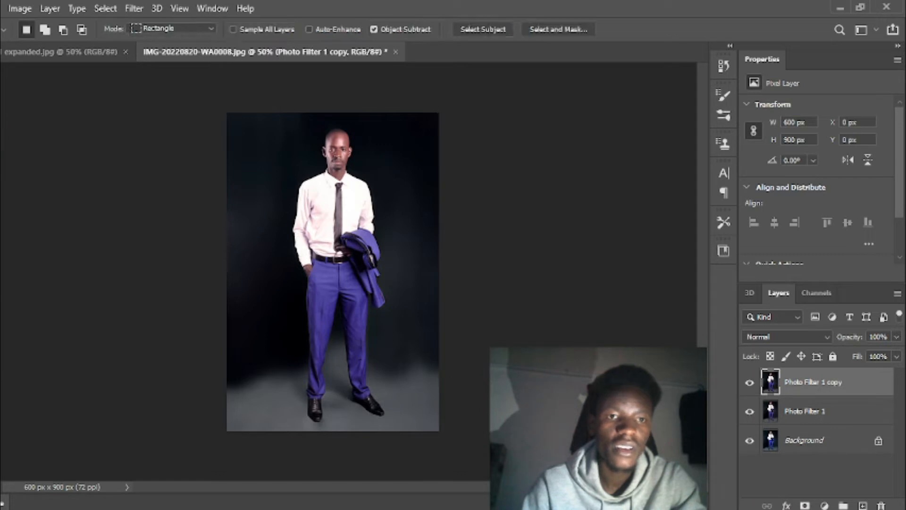
drag(287, 125, 391, 429)
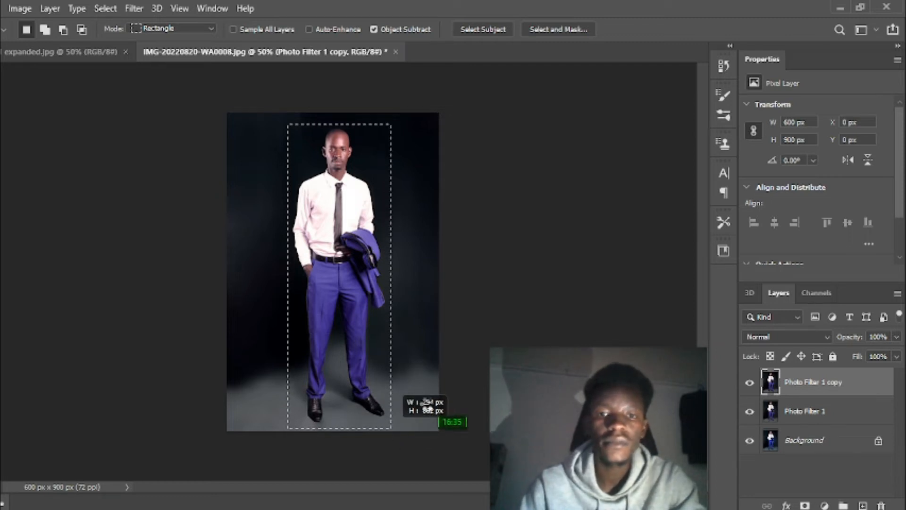
drag(428, 405, 424, 400)
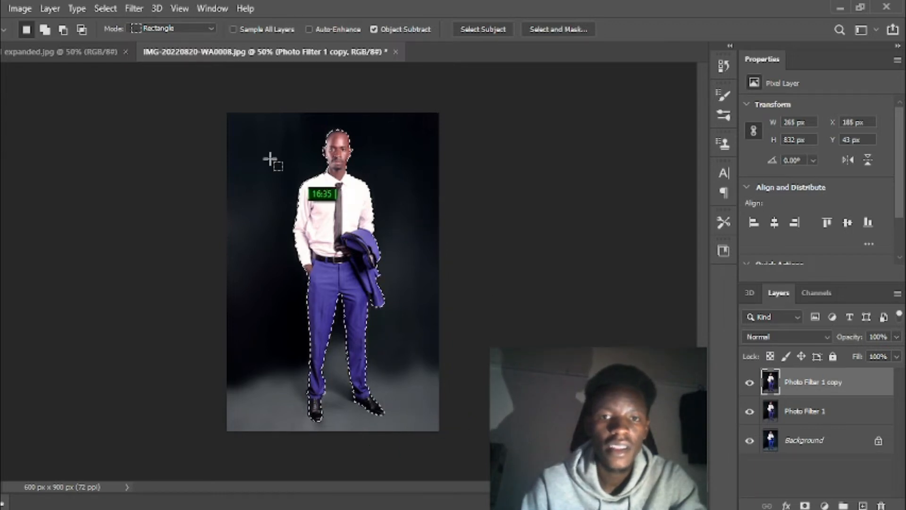
Zoom in on the shirt, tie, jacket and belt to inspect the selection edges.
key(z)
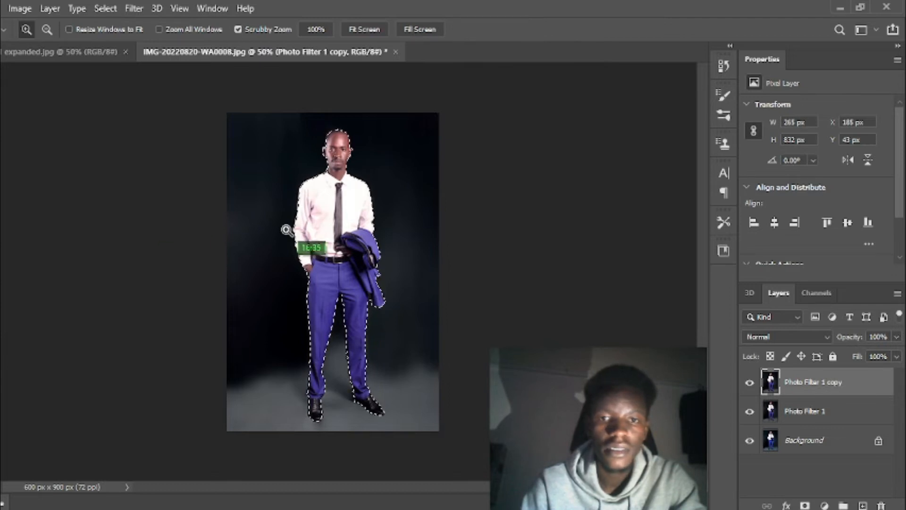
click(340, 239)
click(351, 198)
click(353, 199)
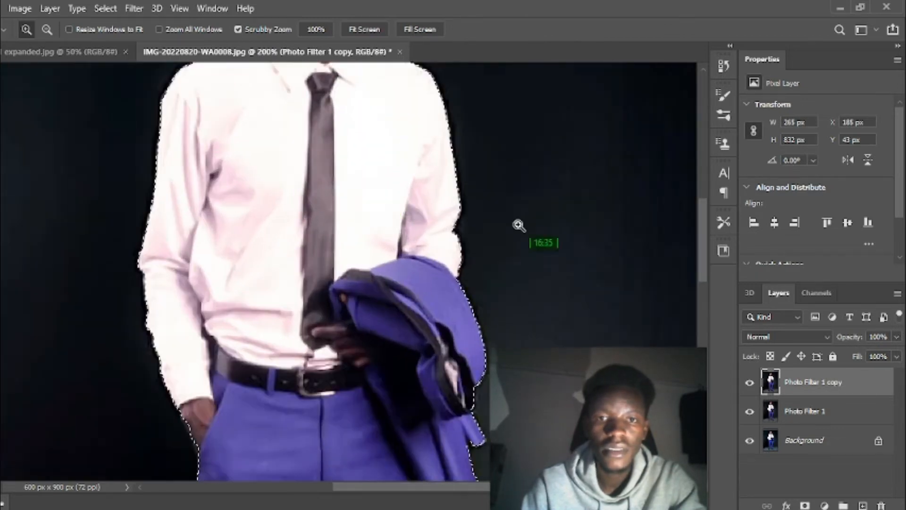
scroll(708, 255, up, 5)
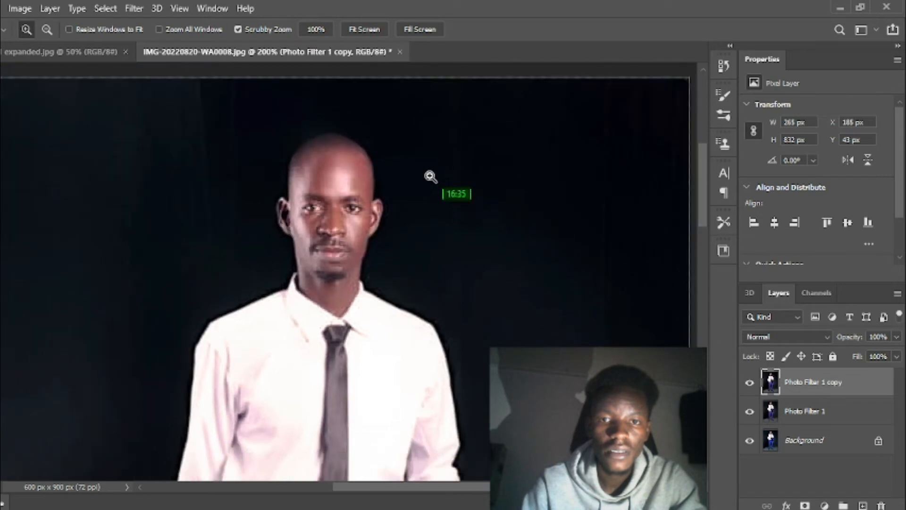
drag(430, 176, 376, 207)
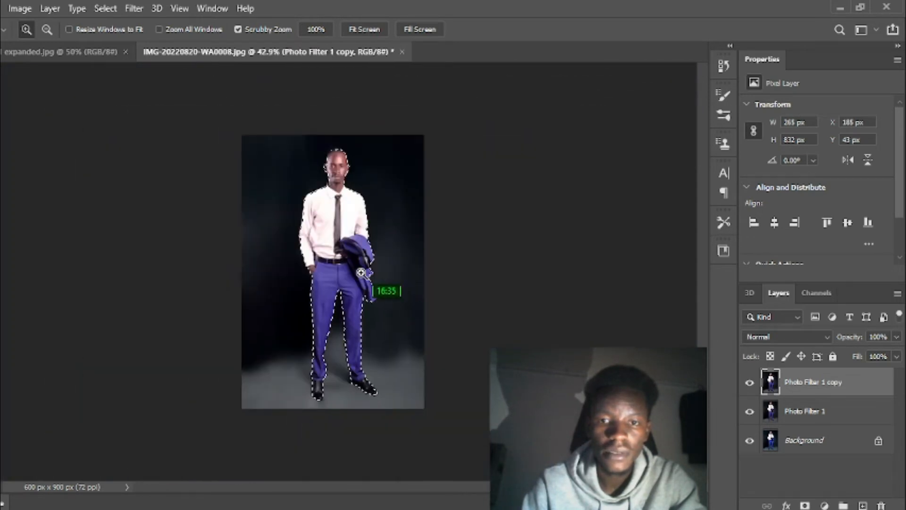
drag(368, 270, 366, 270)
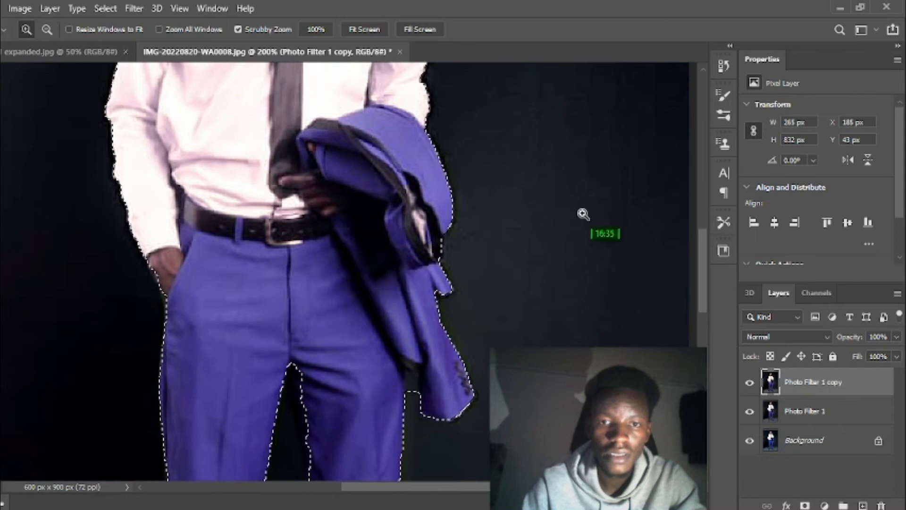
drag(702, 242, 702, 323)
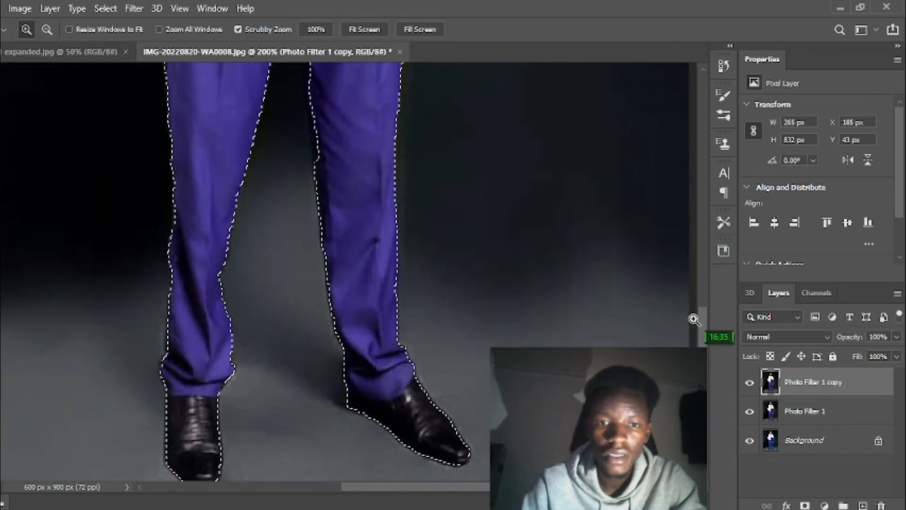
scroll(692, 312, up, 3)
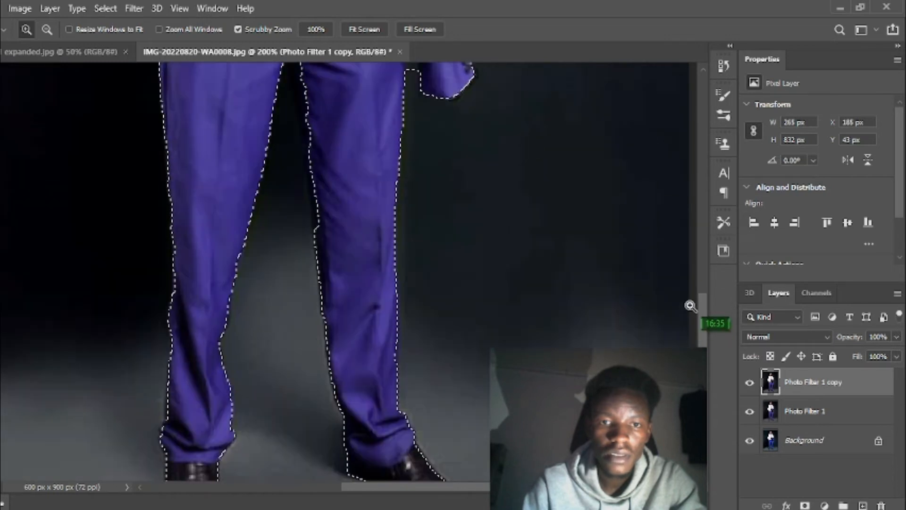
scroll(690, 305, up, 4)
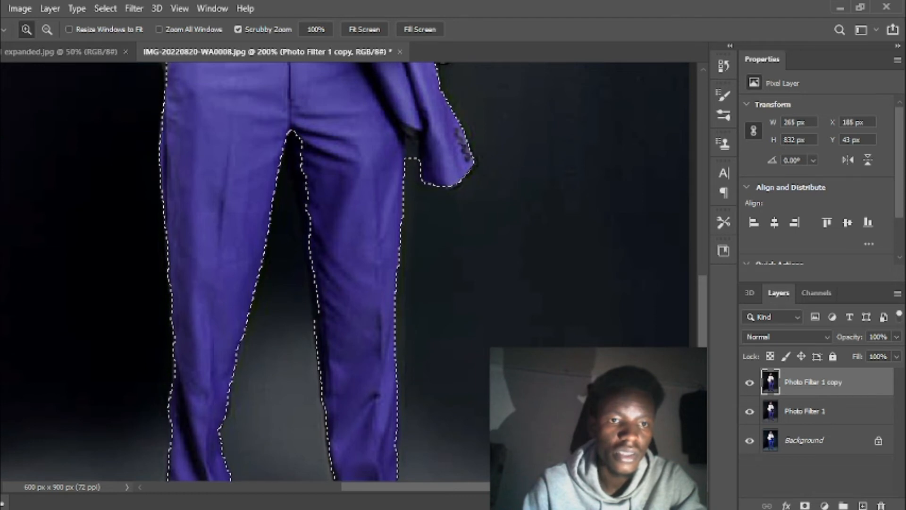
Switch to Quick Selection and refine the selection along the right leg's inner edge.
key(w)
right_click(0, 127)
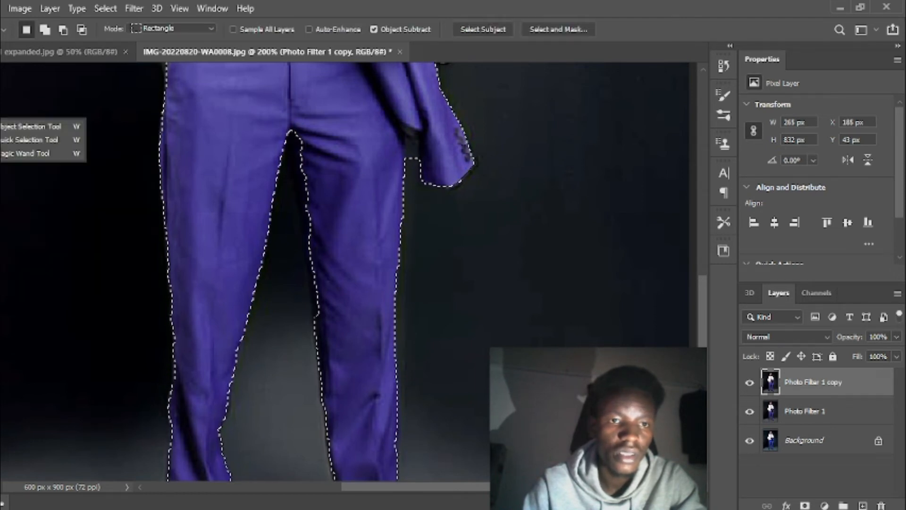
click(28, 140)
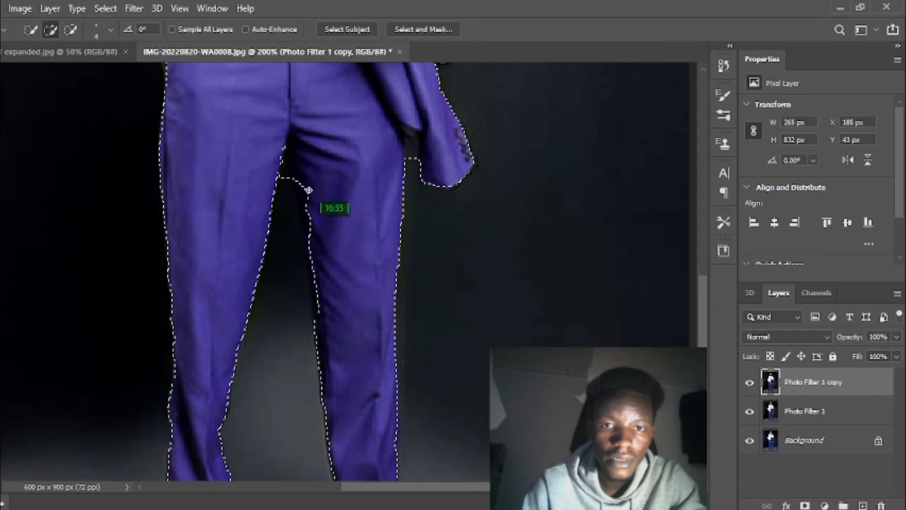
key(alt)
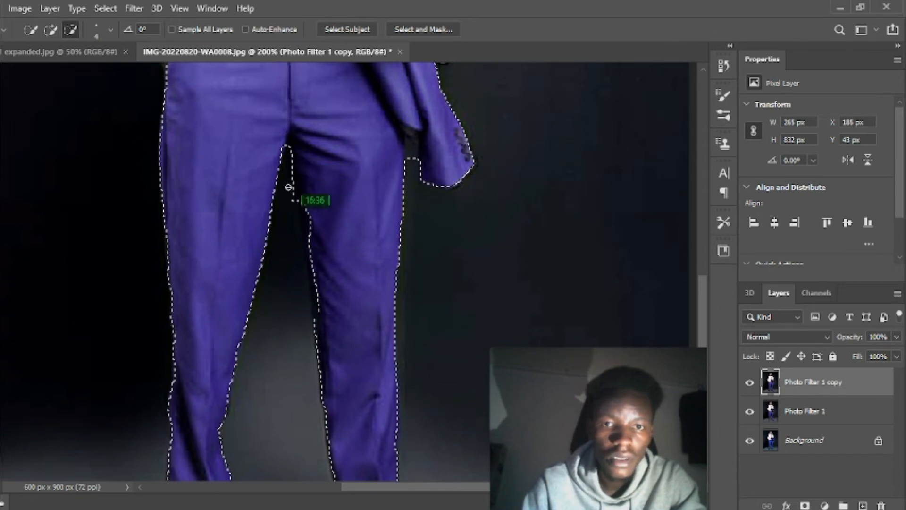
mouse_move(305, 176)
mouse_down()
mouse_move(322, 320)
mouse_move(308, 202)
mouse_move(315, 278)
mouse_move(325, 129)
mouse_up()
Subtract the notch between trouser and sleeve, then zoom out to view the whole man.
click(71, 29)
click(411, 141)
click(50, 31)
key(z)
drag(380, 262, 327, 303)
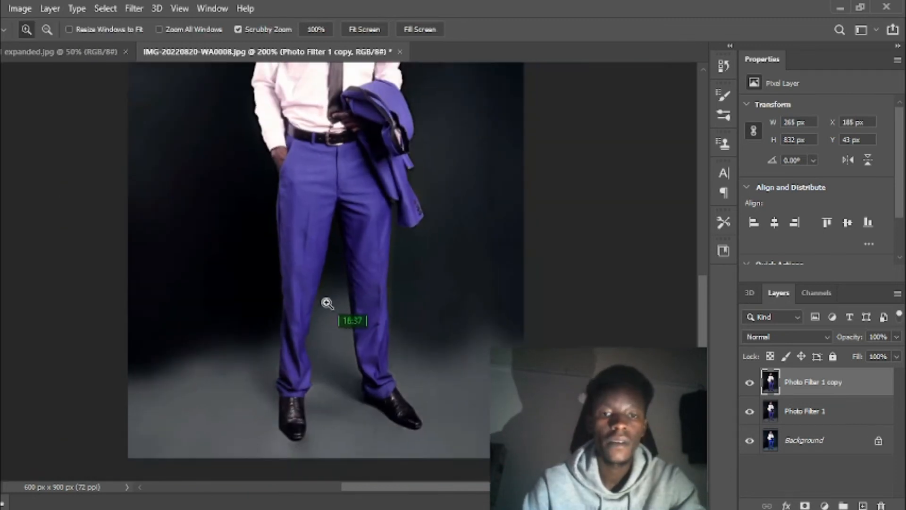
drag(392, 259, 341, 285)
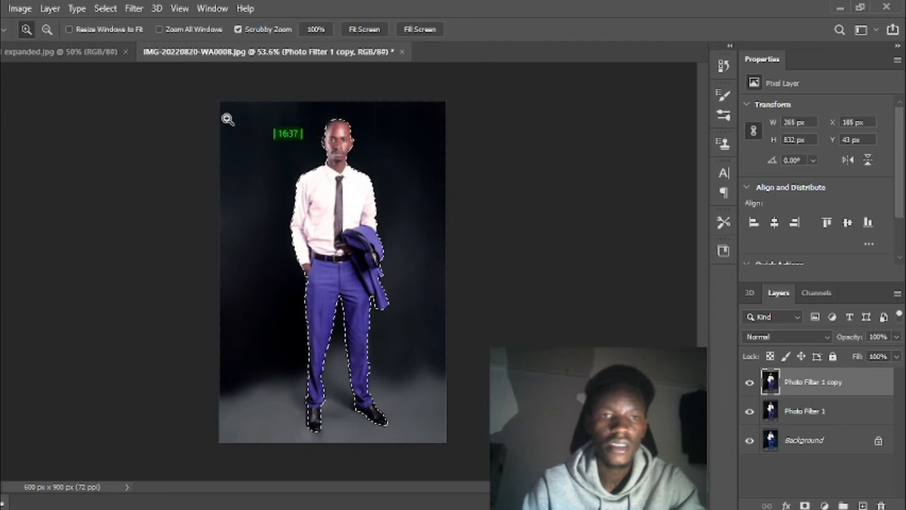
key(w)
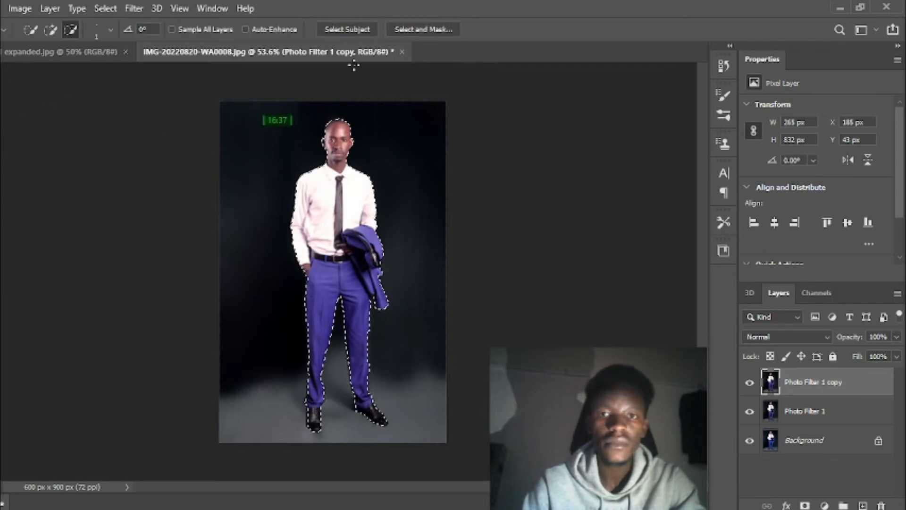
Open Select and Mask and set the View Mode to Overlay.
click(433, 31)
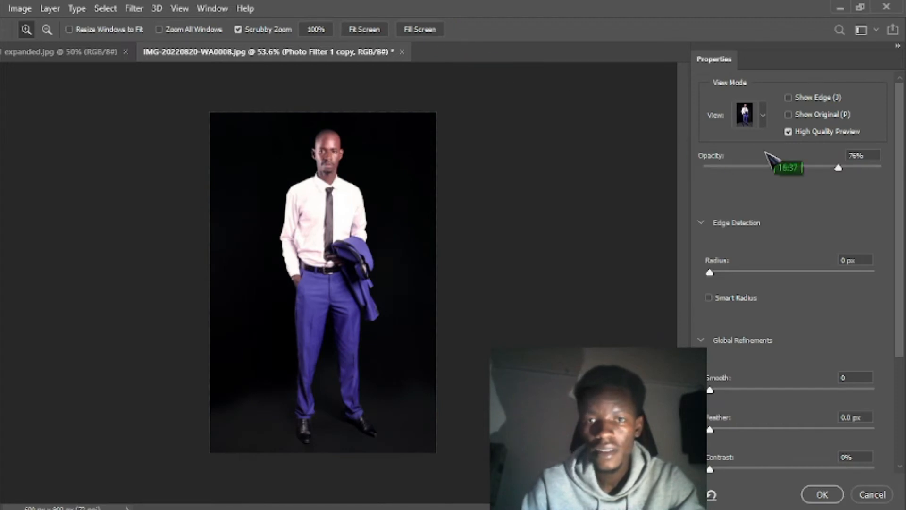
click(764, 115)
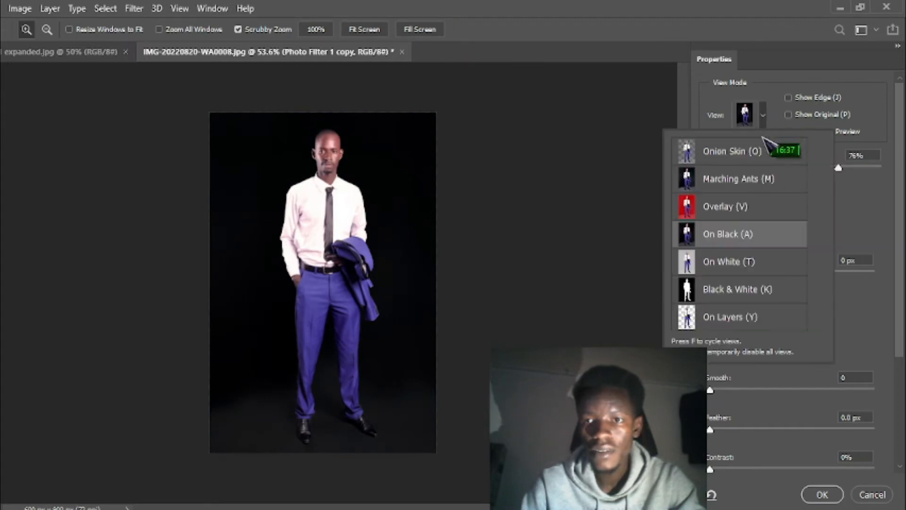
click(753, 207)
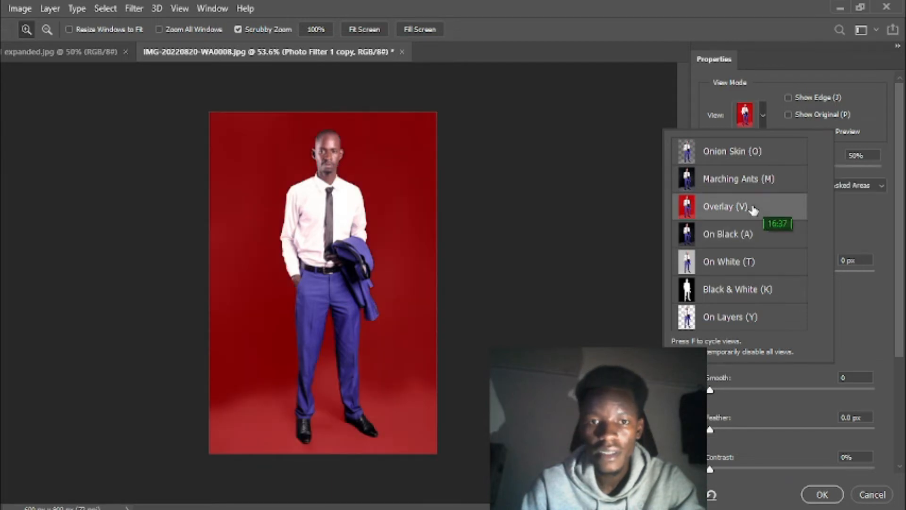
Zoom in on the man's figure and magnify the selection edges around his head.
click(347, 246)
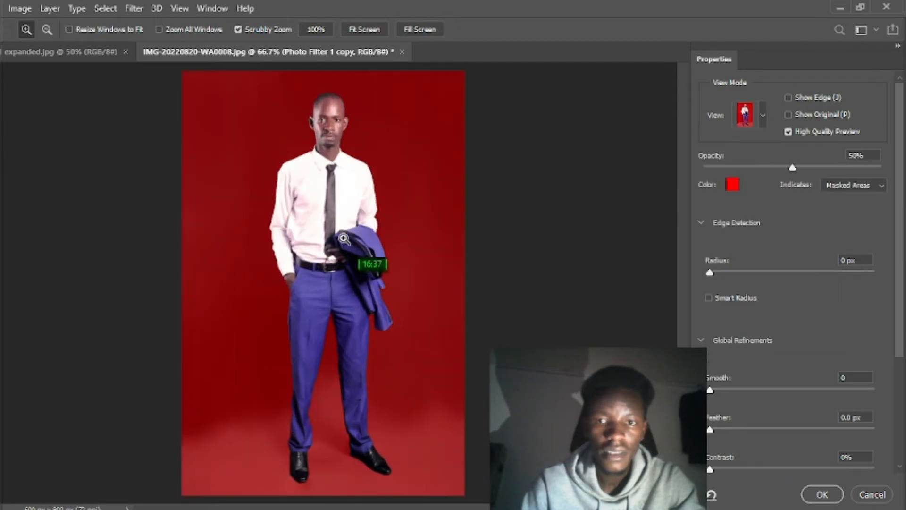
click(348, 220)
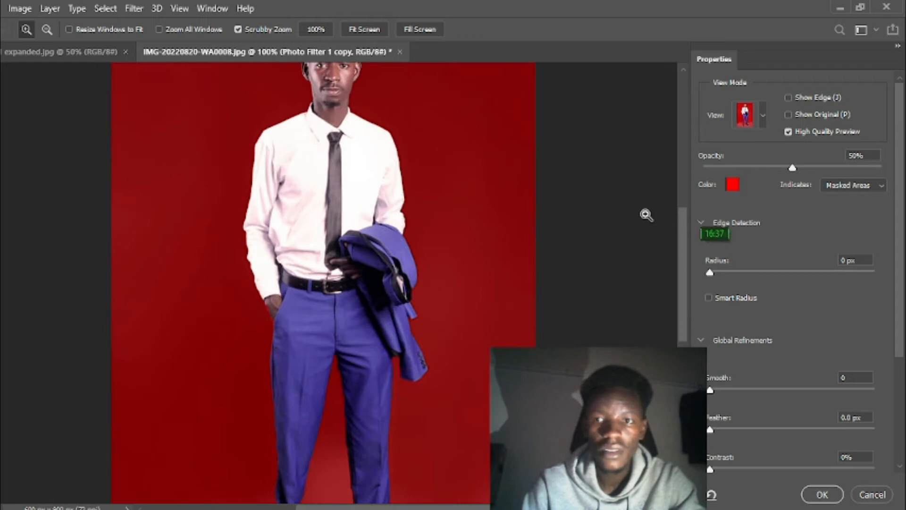
drag(569, 222, 518, 266)
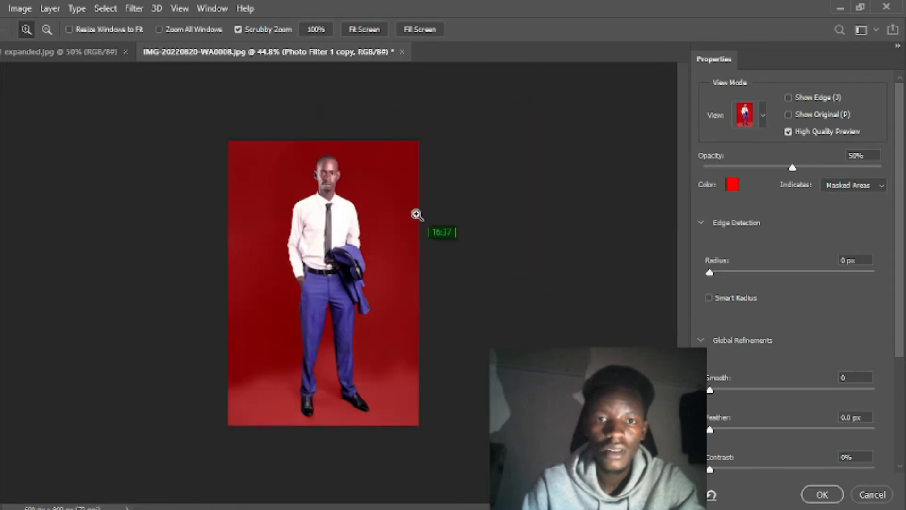
click(331, 140)
click(331, 140)
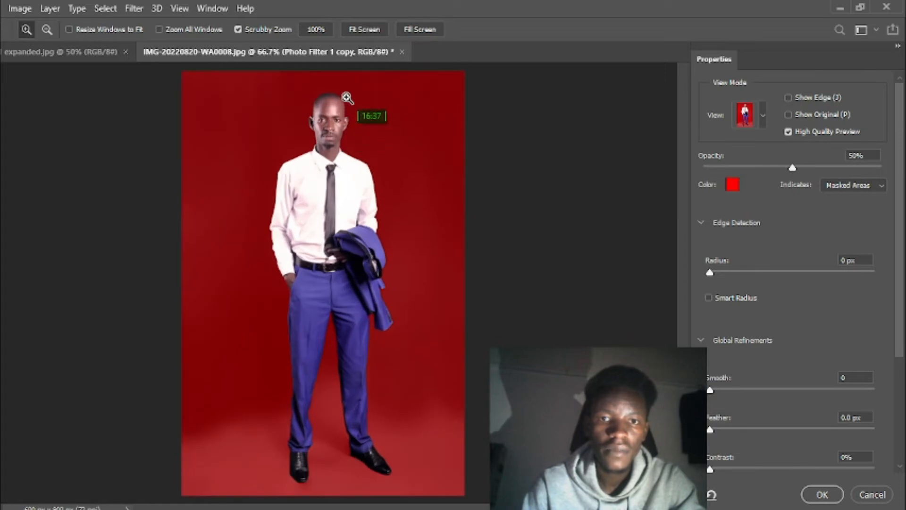
click(344, 105)
click(346, 98)
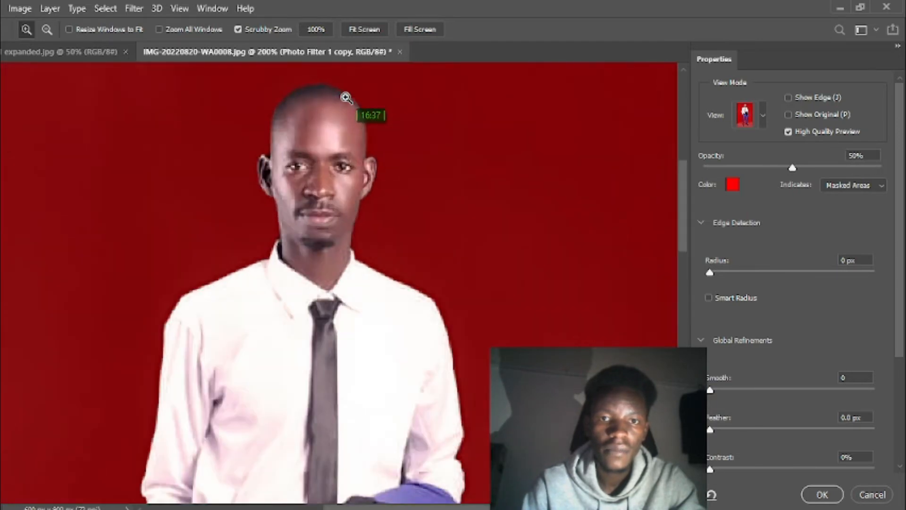
Set Feather to 2.5 px, raise Smooth slightly, and apply the refined selection.
drag(453, 170, 429, 193)
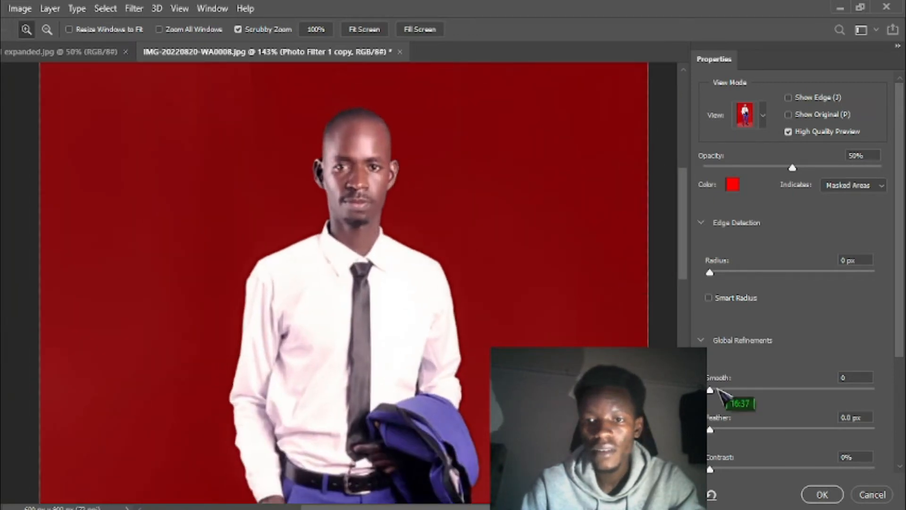
mouse_move(709, 429)
mouse_down()
mouse_move(821, 427)
mouse_move(725, 430)
mouse_up()
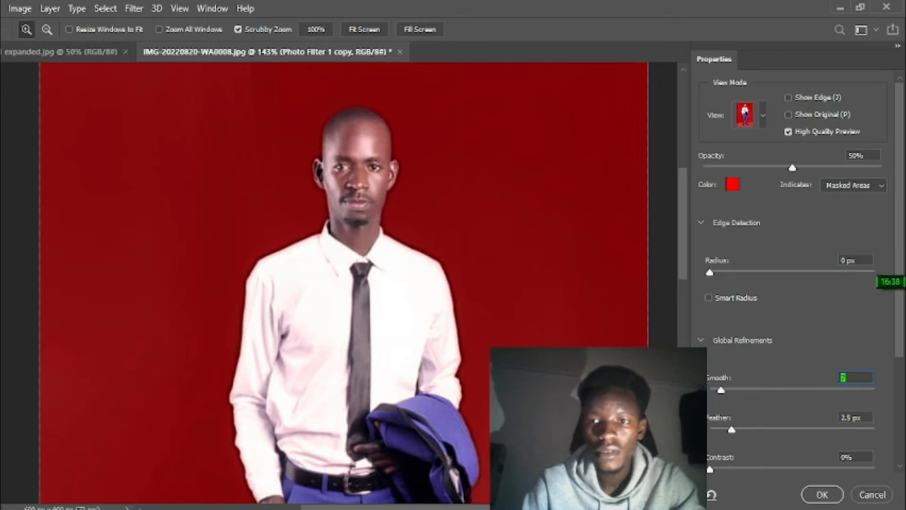
drag(900, 259, 900, 378)
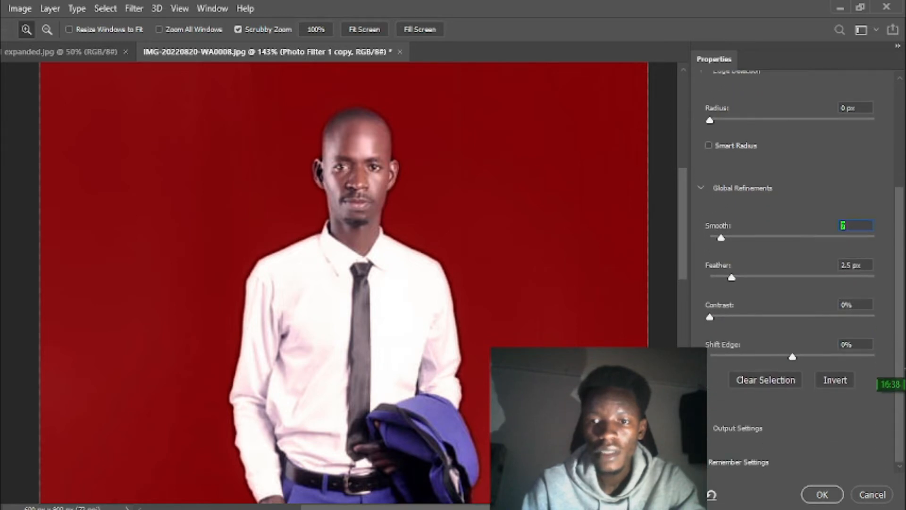
click(822, 493)
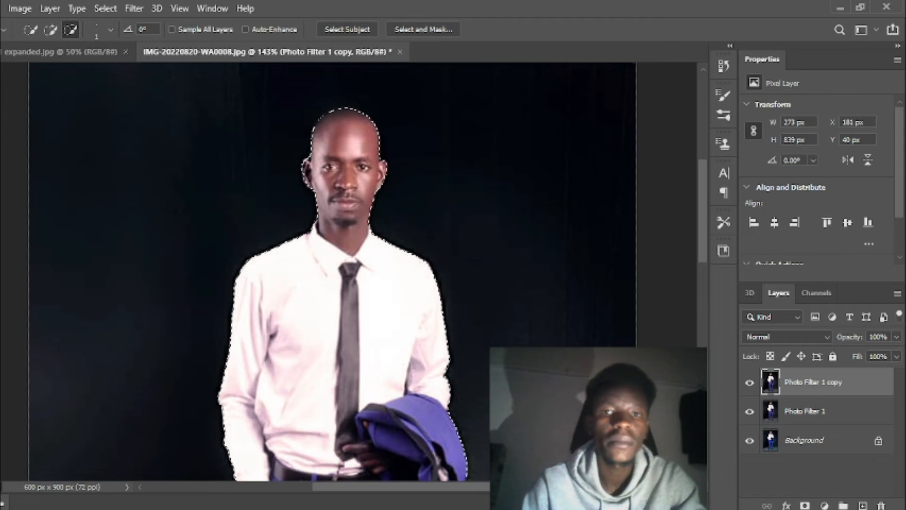
Move the cut-out man into photo1 expanded.jpg as Layer 1, left of the woman.
key(v)
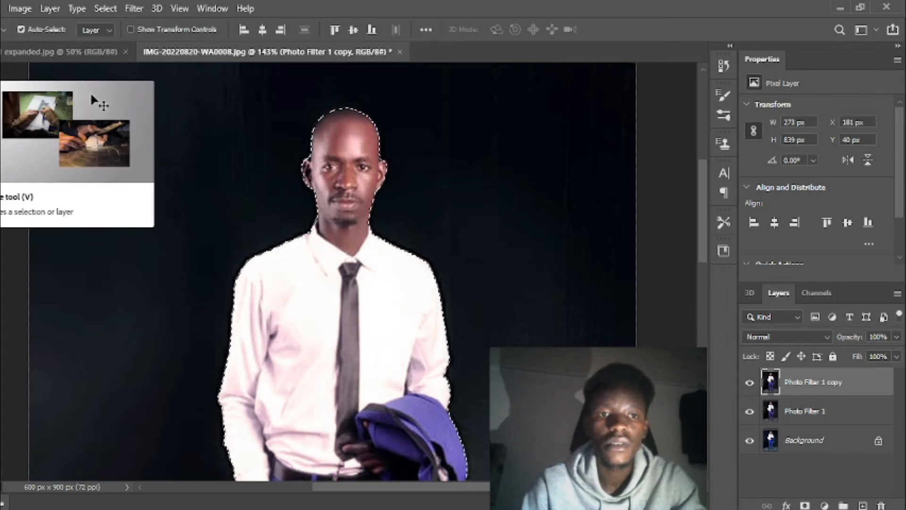
drag(355, 217, 286, 194)
drag(276, 244, 411, 245)
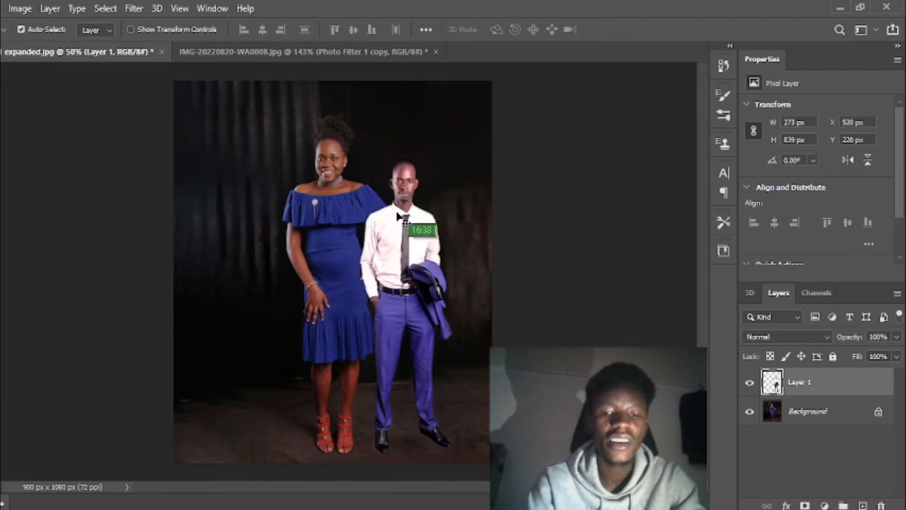
Scale the man's Layer 1 to about 122% (333 x 1023 px) and stand him left of the woman.
key(ctrl+t)
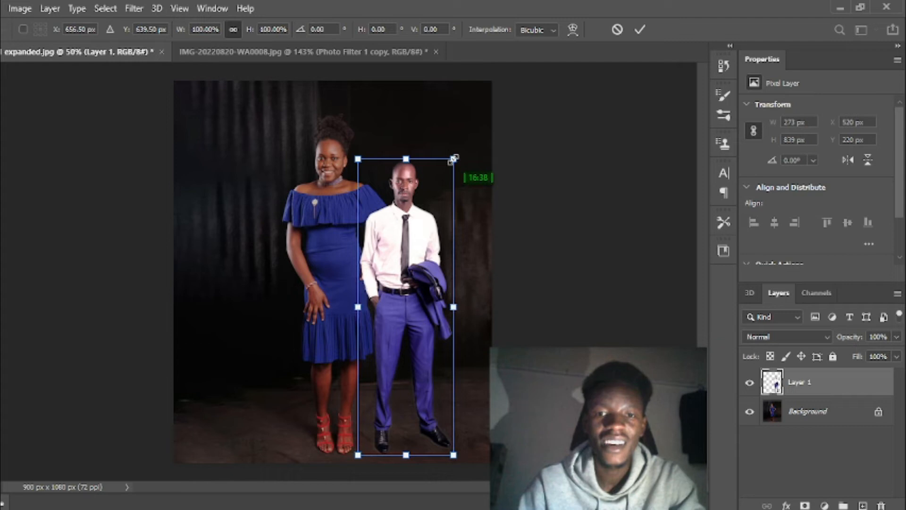
drag(454, 157, 489, 125)
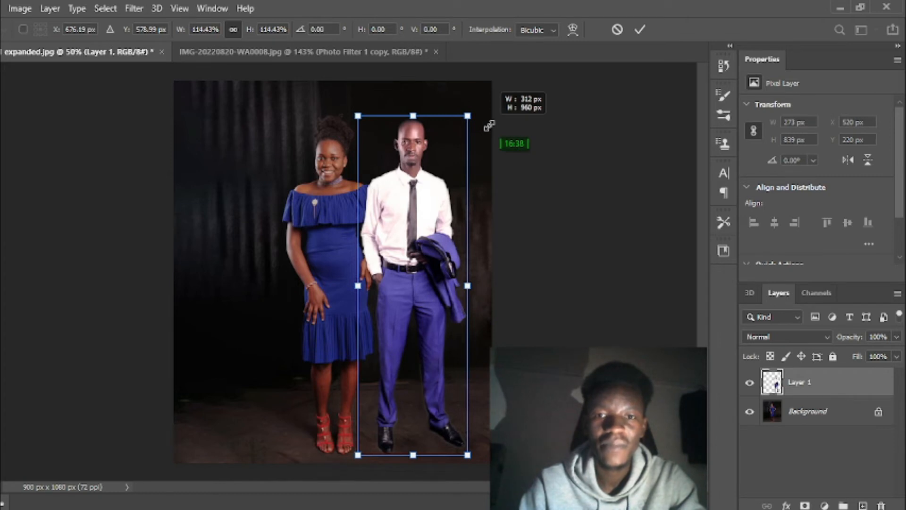
drag(429, 195, 284, 196)
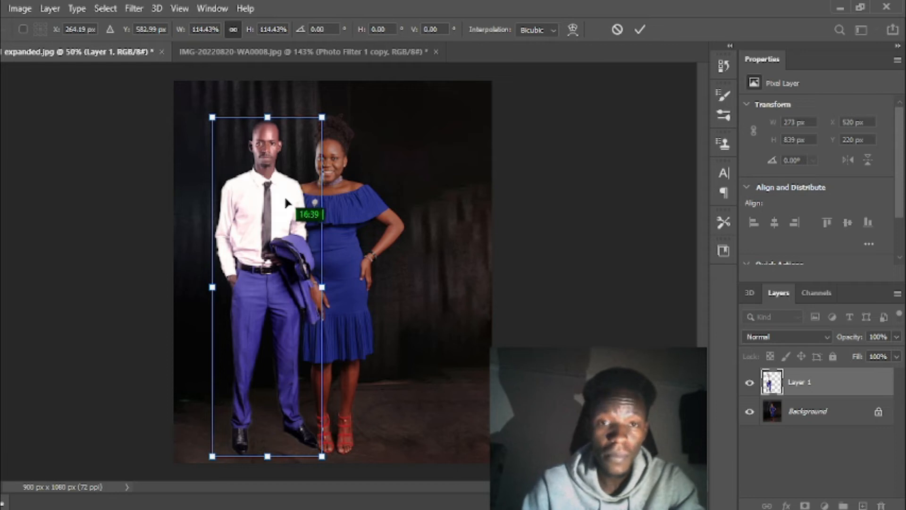
drag(272, 184, 410, 187)
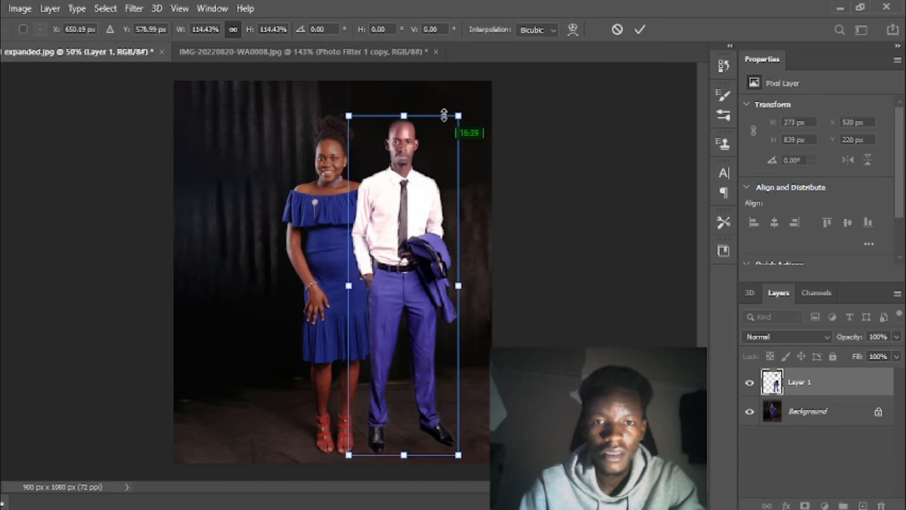
drag(457, 115, 476, 97)
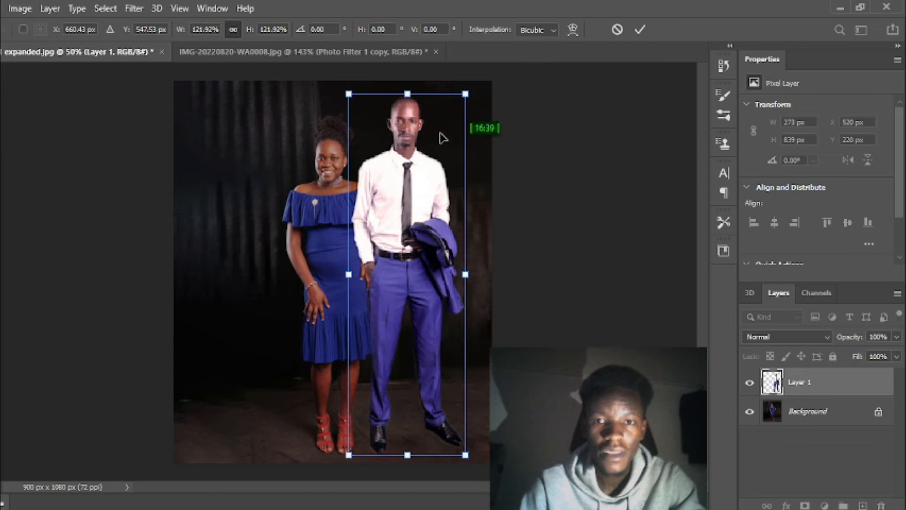
drag(424, 168, 421, 180)
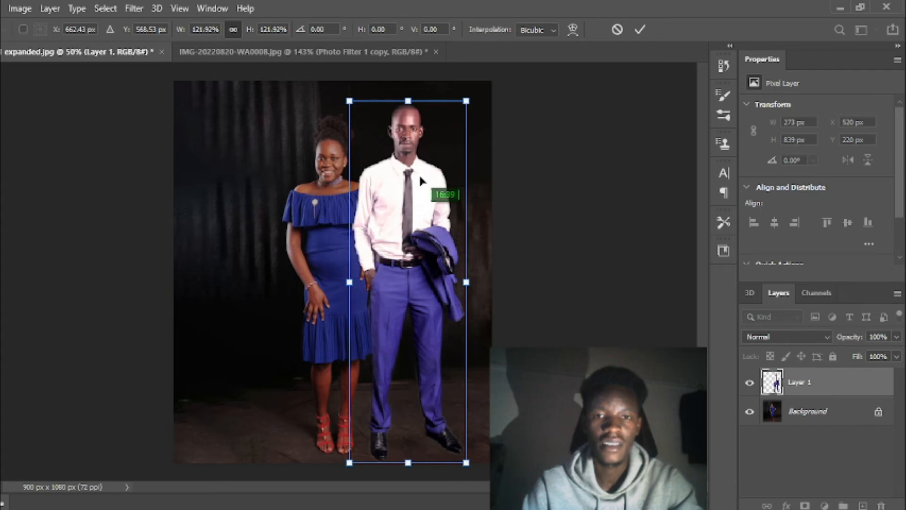
drag(418, 174, 262, 176)
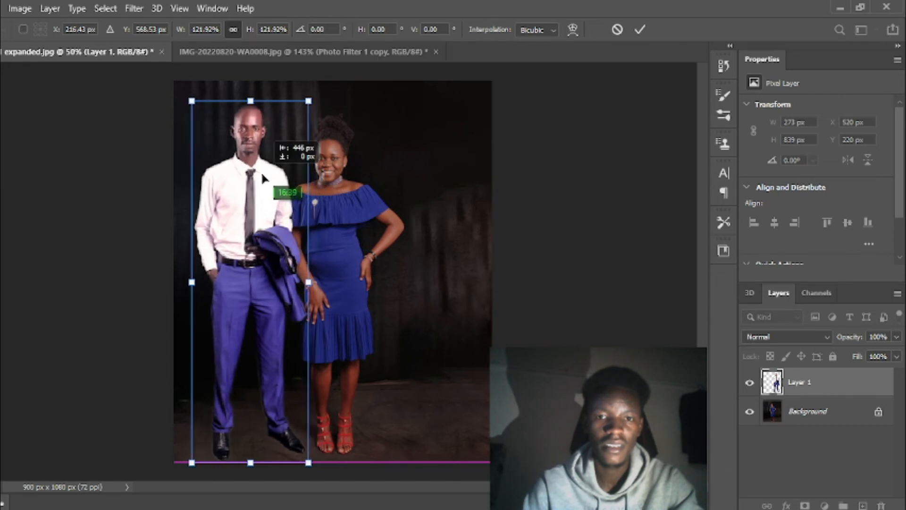
drag(263, 177, 270, 175)
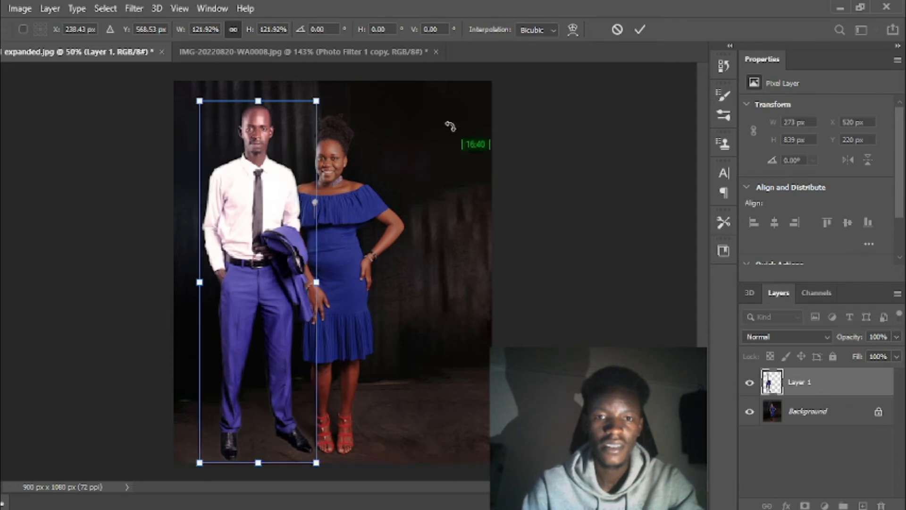
click(640, 29)
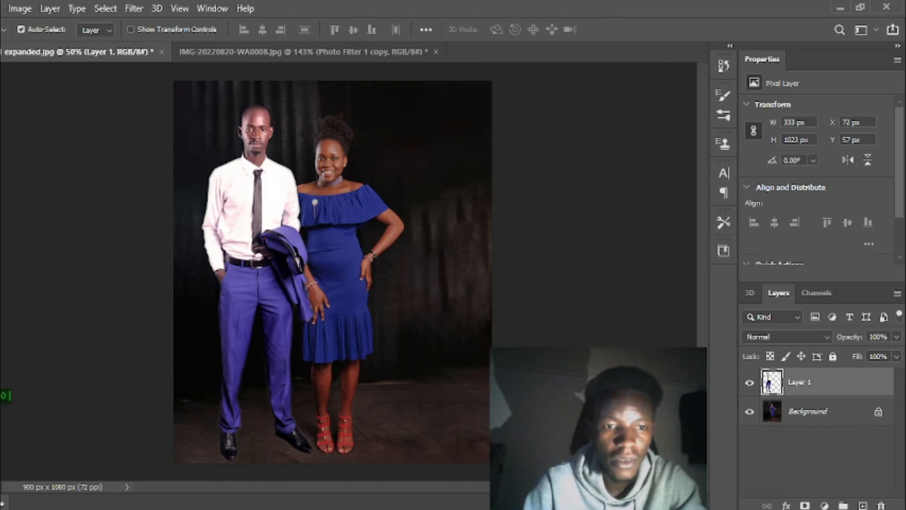
Zoom in on the couple to check the fit and apply the adjusted transform.
key(z)
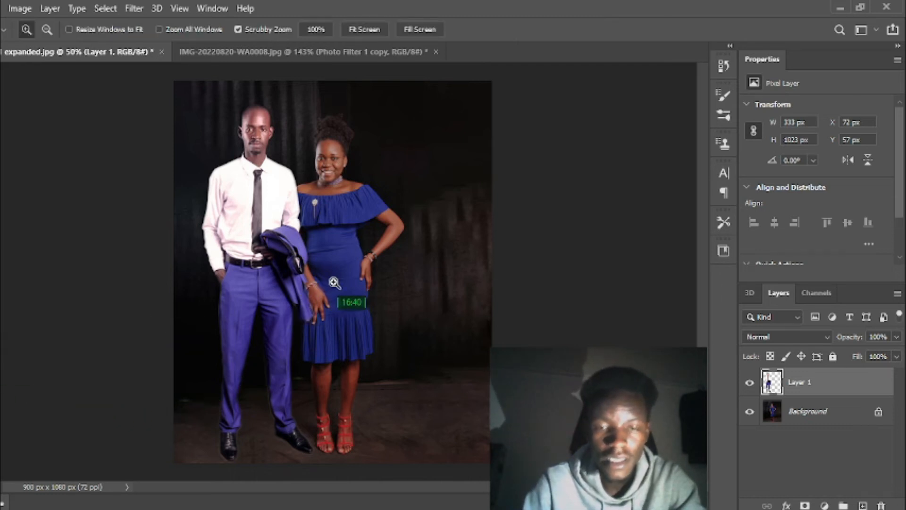
drag(335, 278, 328, 278)
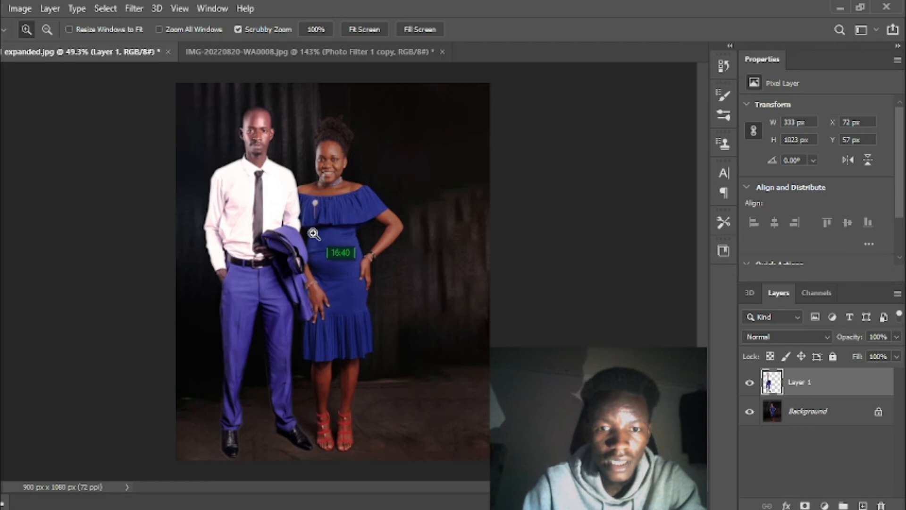
click(279, 187)
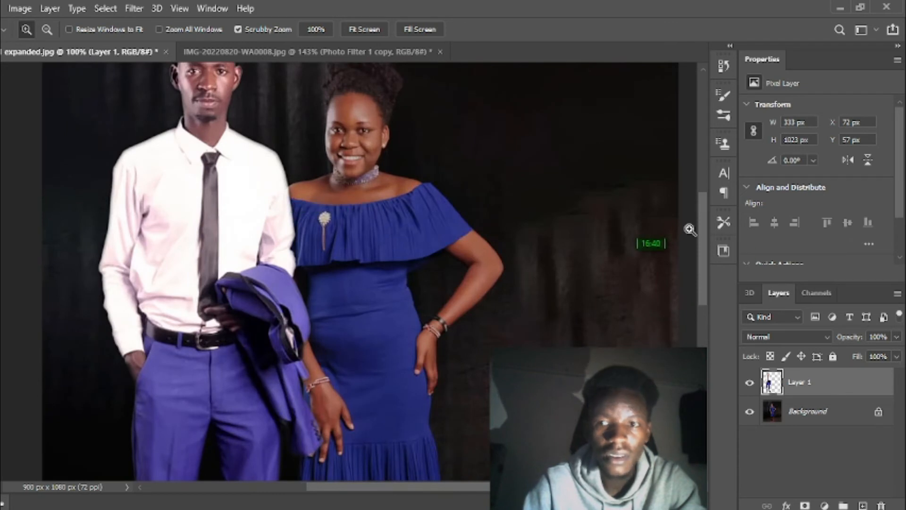
drag(708, 239, 706, 211)
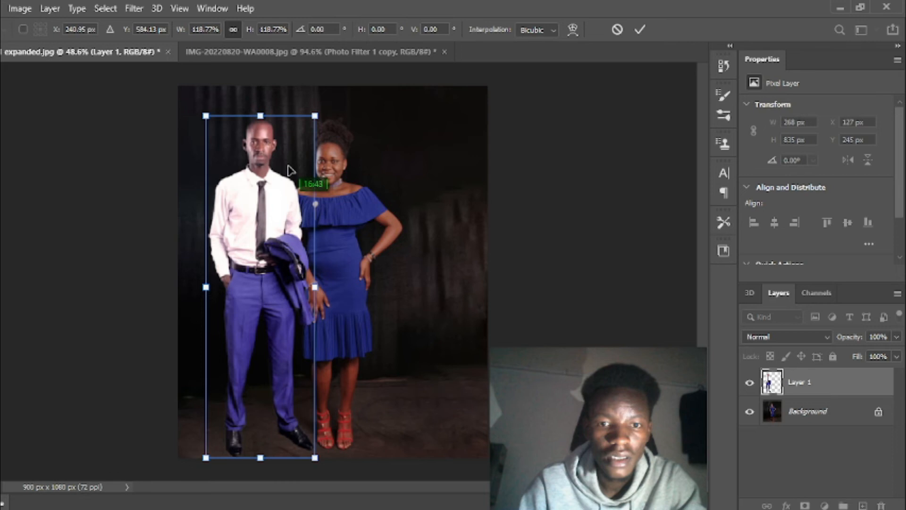
click(640, 30)
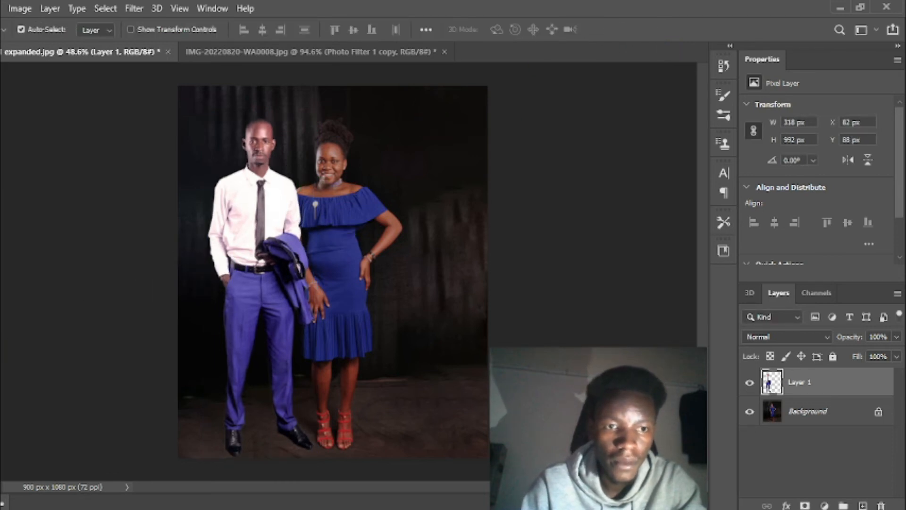
Nudge the man's layer slightly up and left to X 55, Y 61.
key(z)
click(249, 328)
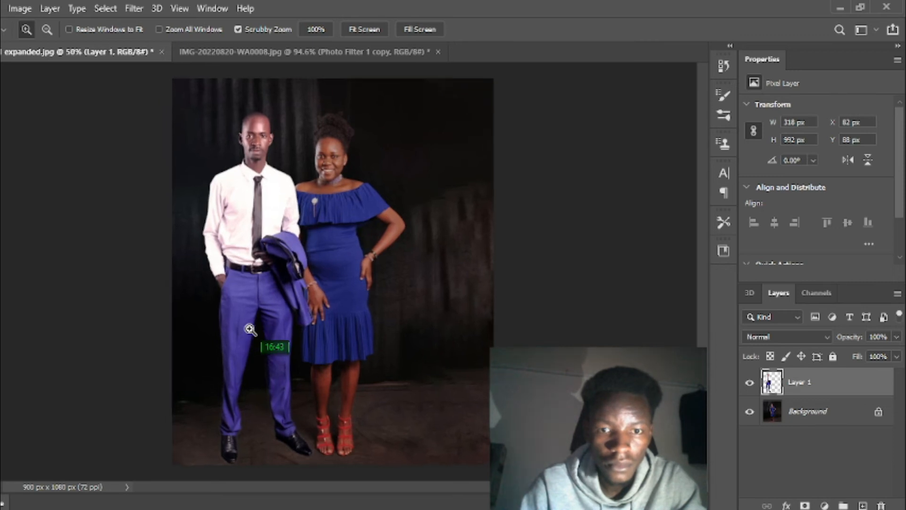
click(249, 329)
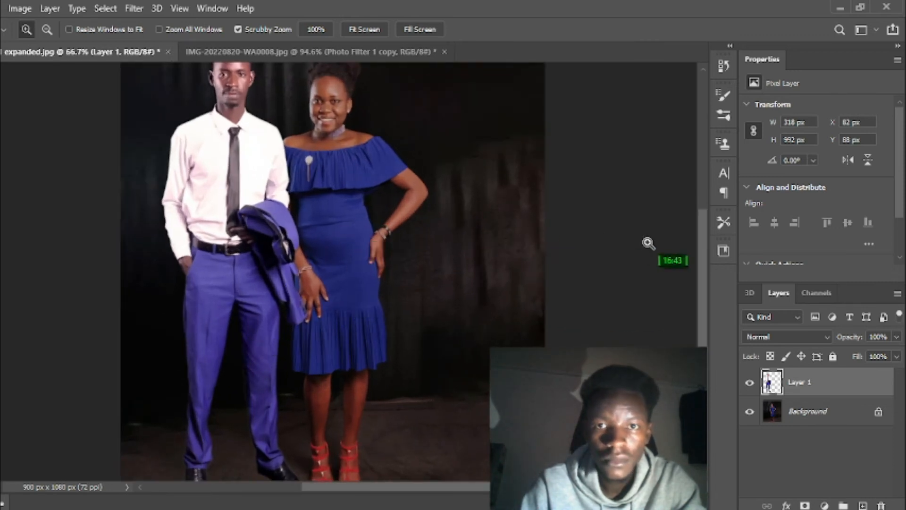
drag(703, 266, 702, 239)
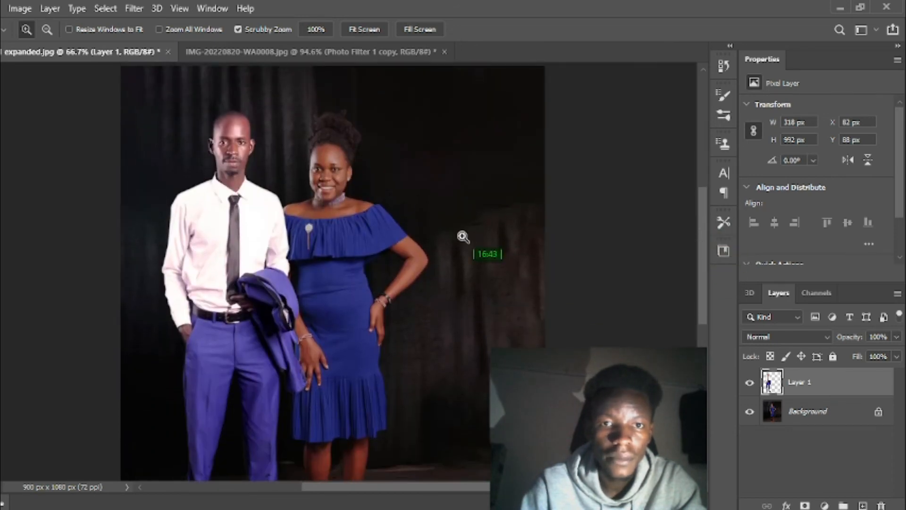
drag(462, 237, 437, 251)
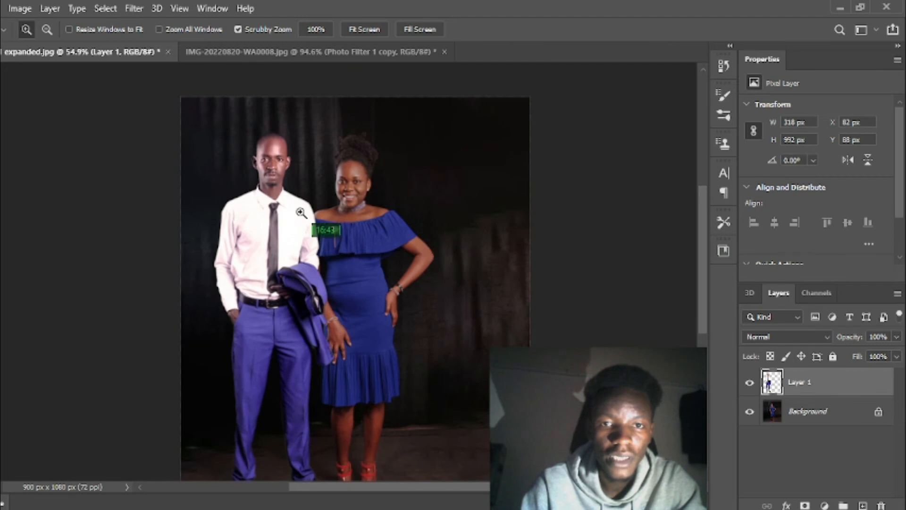
key(v)
drag(258, 229, 245, 215)
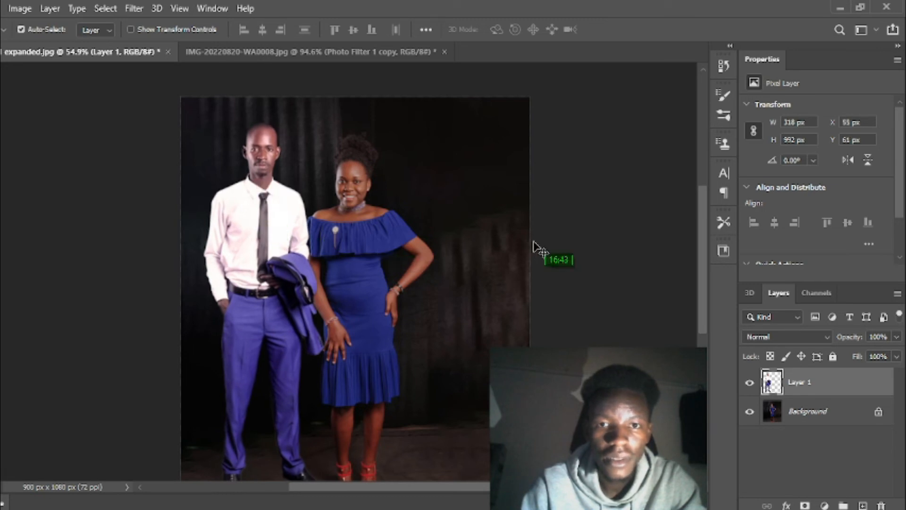
drag(708, 222, 707, 245)
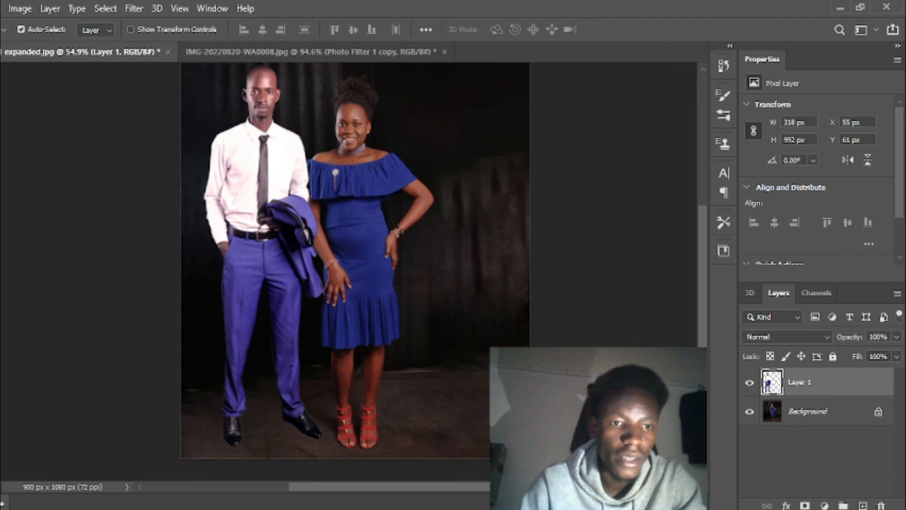
key(z)
drag(338, 191, 315, 209)
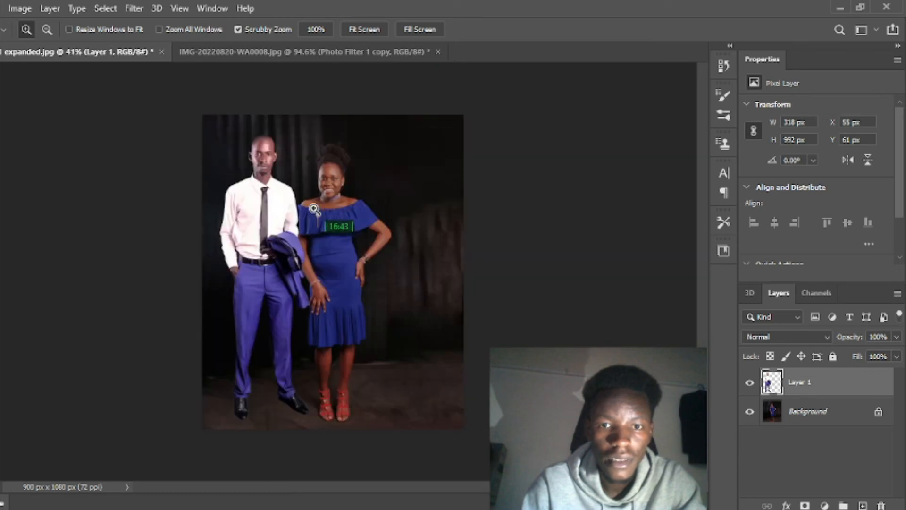
click(272, 229)
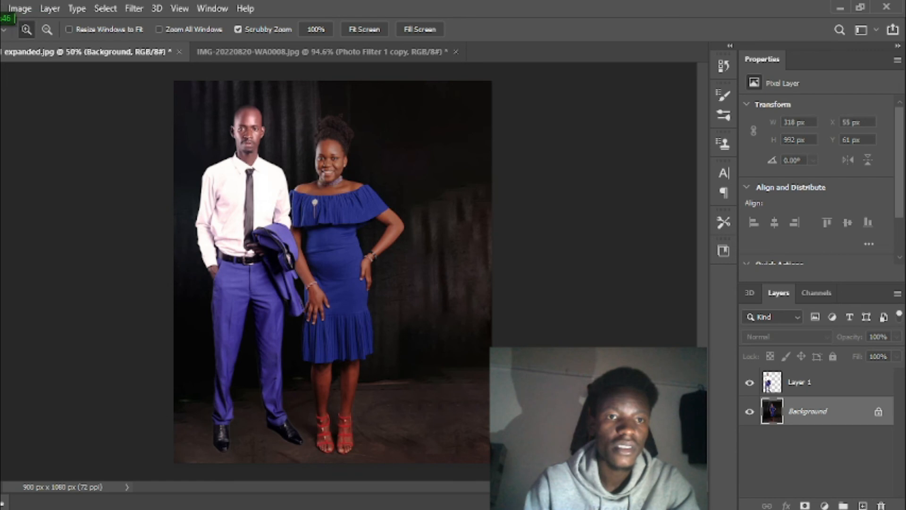
Start a File > Save As, then dismiss the cloud-or-computer save prompt.
click(1, 8)
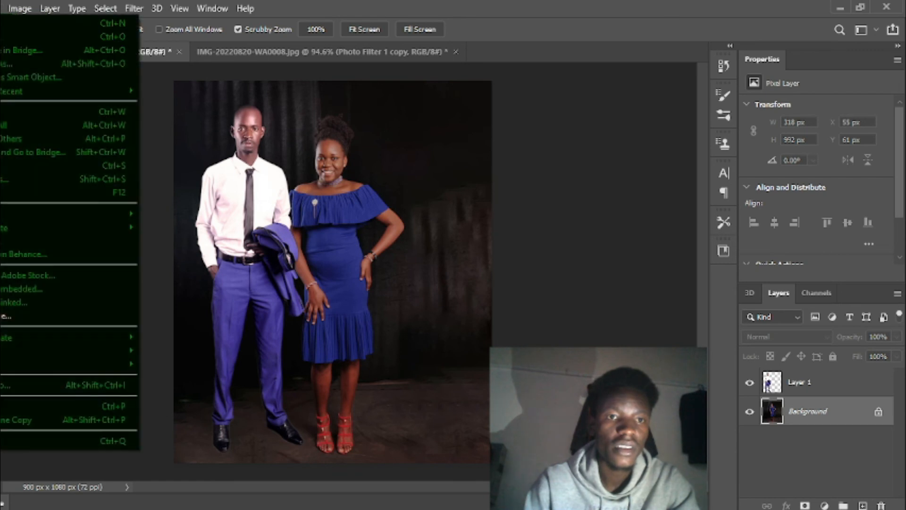
click(3, 180)
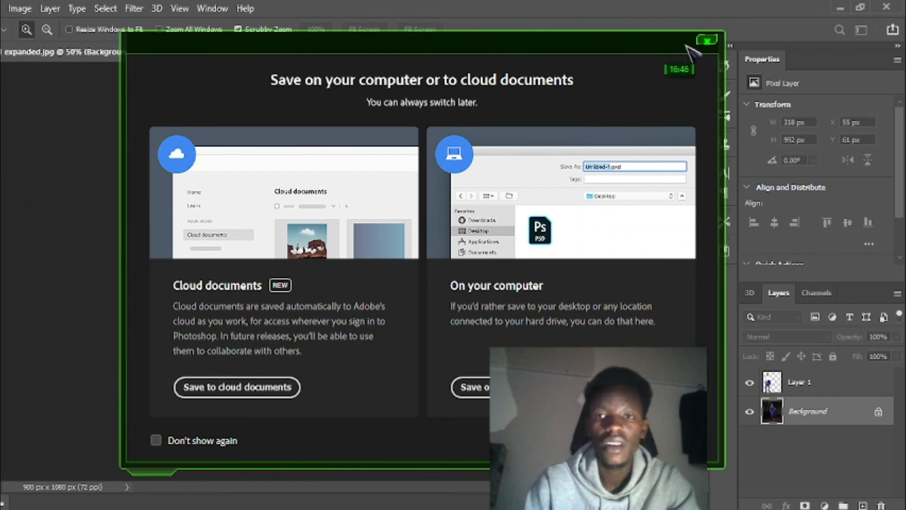
click(707, 40)
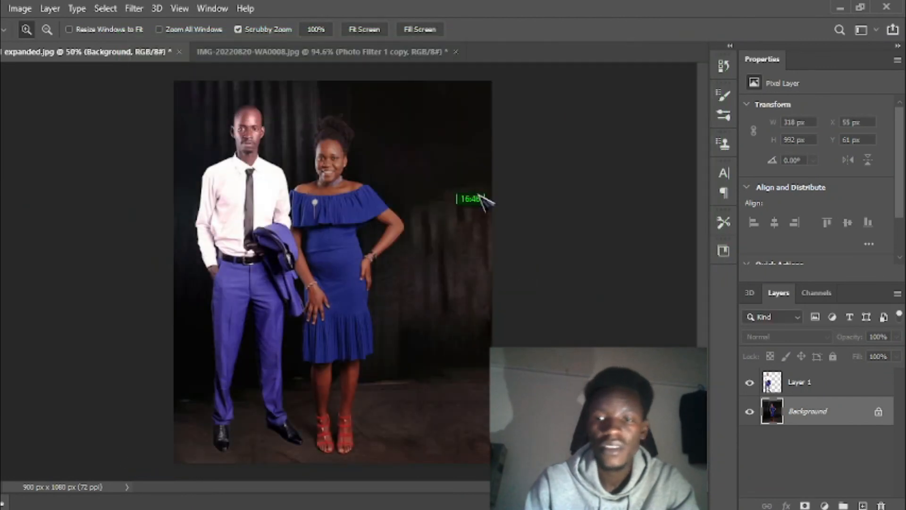
Merge Layer 1 and the Background into a single layer.
click(819, 384)
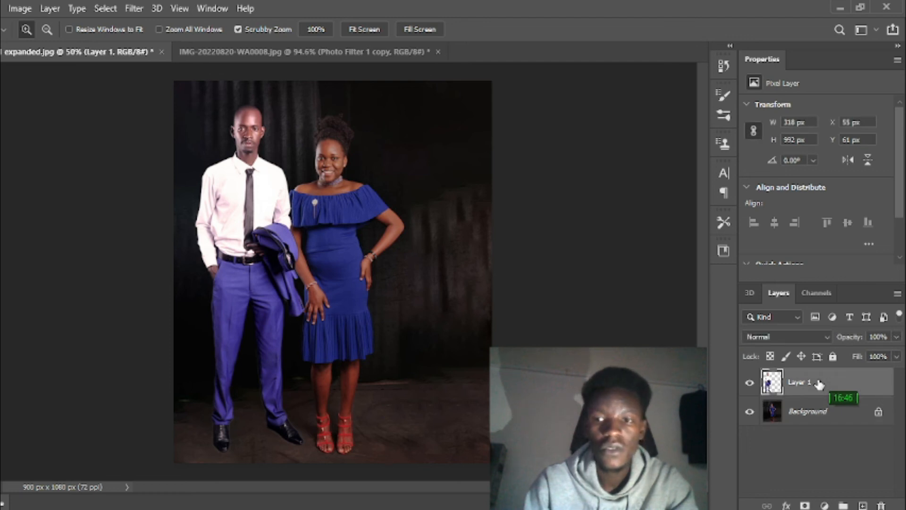
shift+click(821, 415)
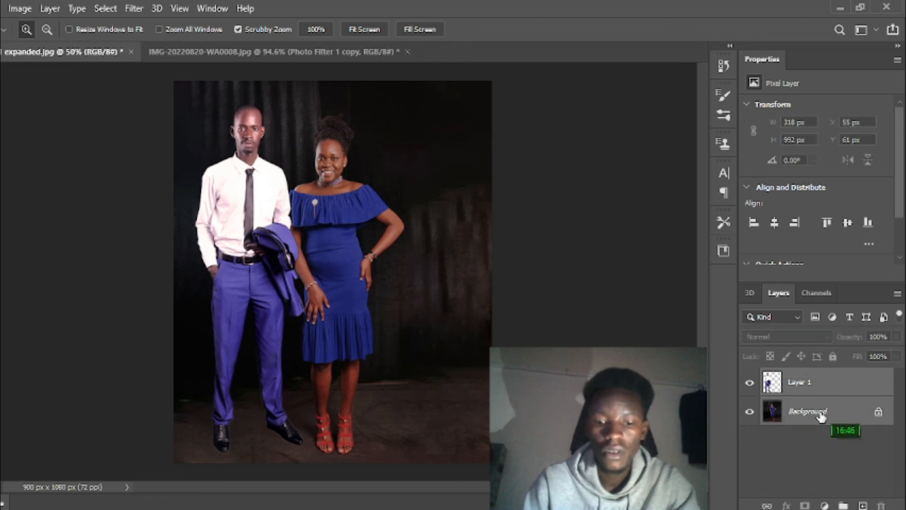
right_click(821, 415)
click(821, 348)
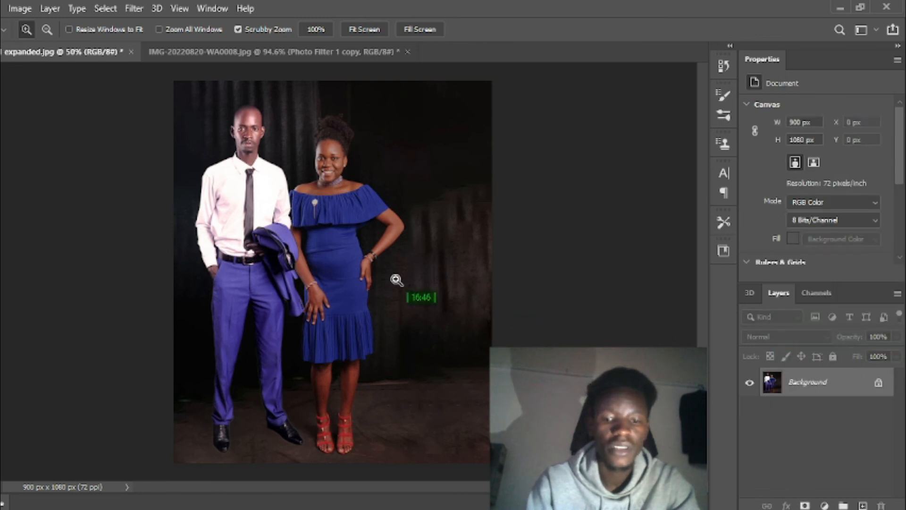
Duplicate the merged photo layer and zoom to 200% on the man's shoes.
key(ctrl+j)
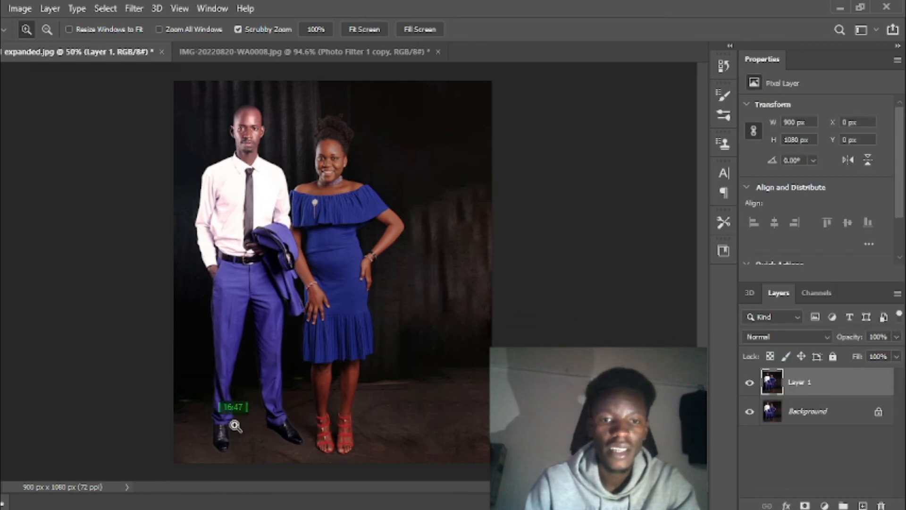
click(209, 453)
click(209, 474)
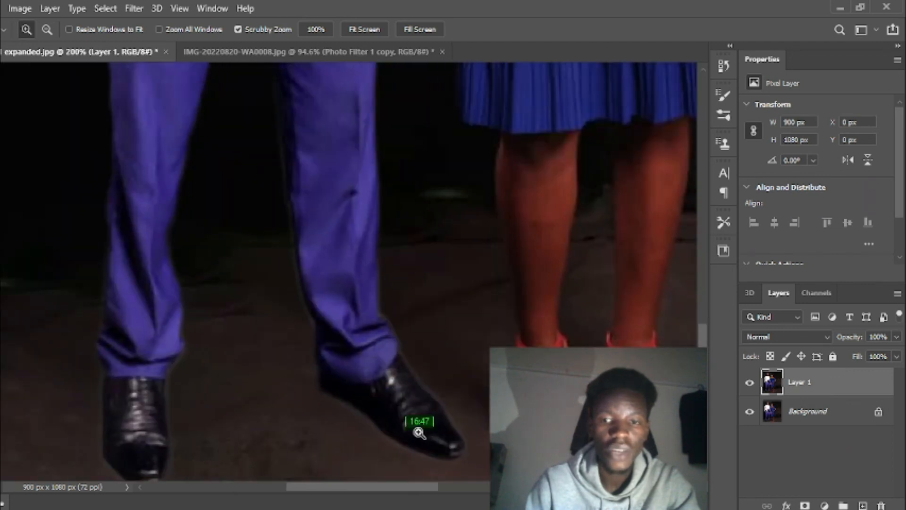
scroll(710, 377, down, 3)
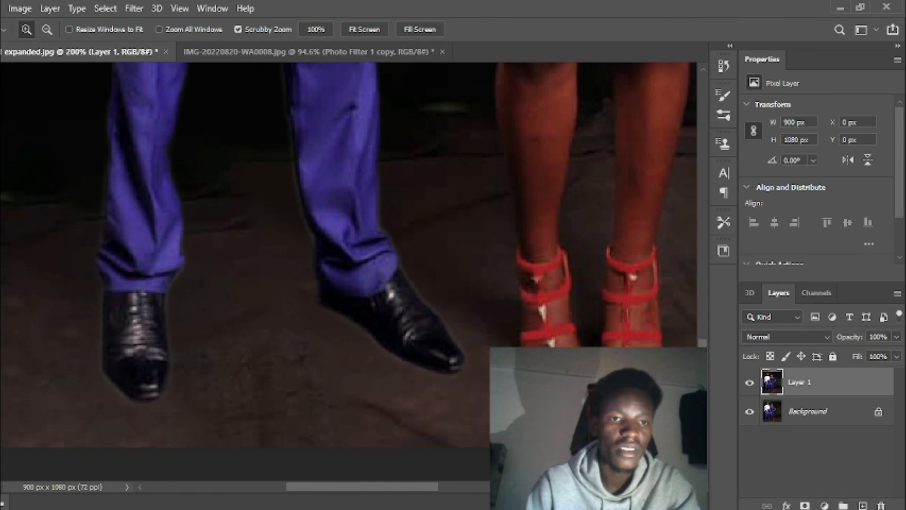
Blend the shoe edges into the floor with the Mixer Brush (sizes 10–25), then view at 50%.
key(b)
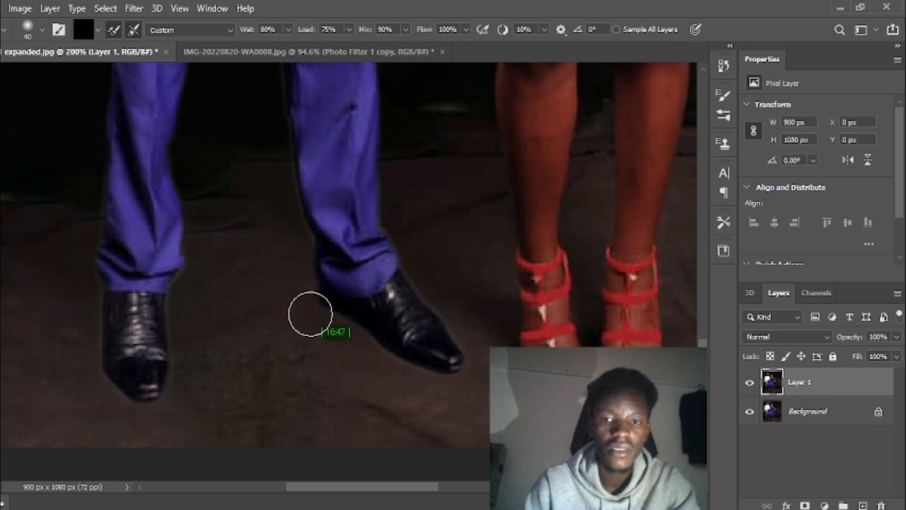
key(bracketleft)
key(bracketleft)
key(bracketleft)
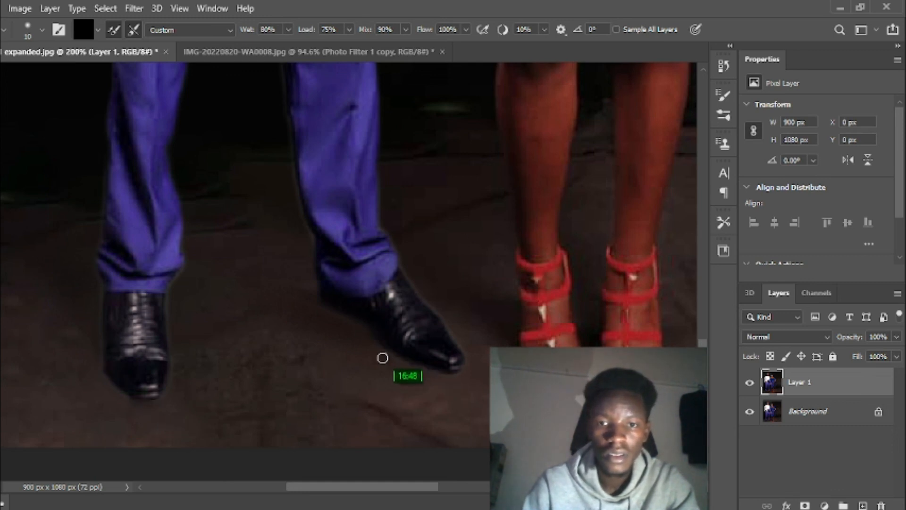
key(bracketright)
key(bracketright)
key(bracketright)
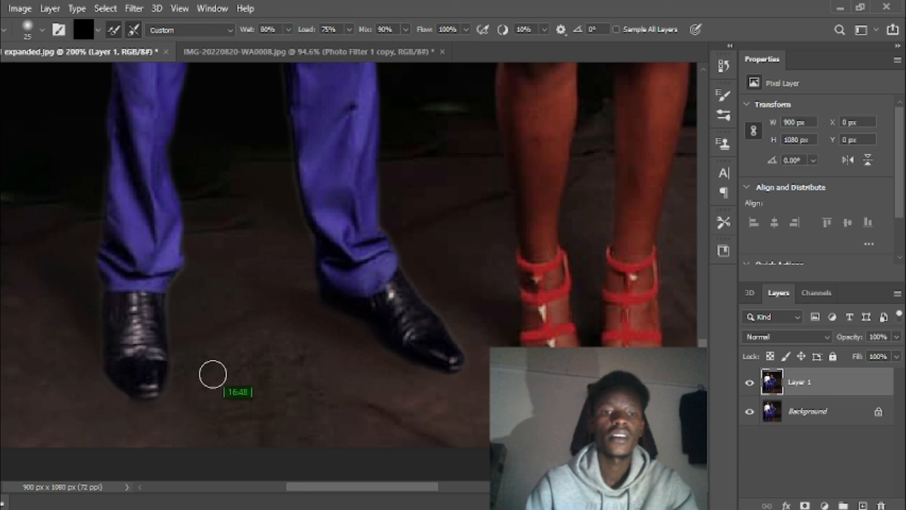
key(z)
mouse_move(411, 249)
mouse_down()
mouse_move(322, 285)
mouse_move(311, 272)
mouse_up()
click(289, 298)
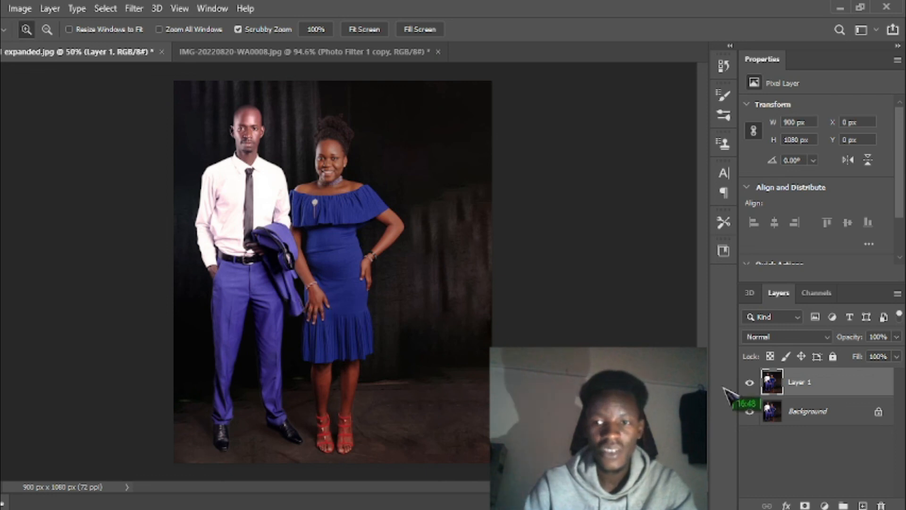
click(750, 383)
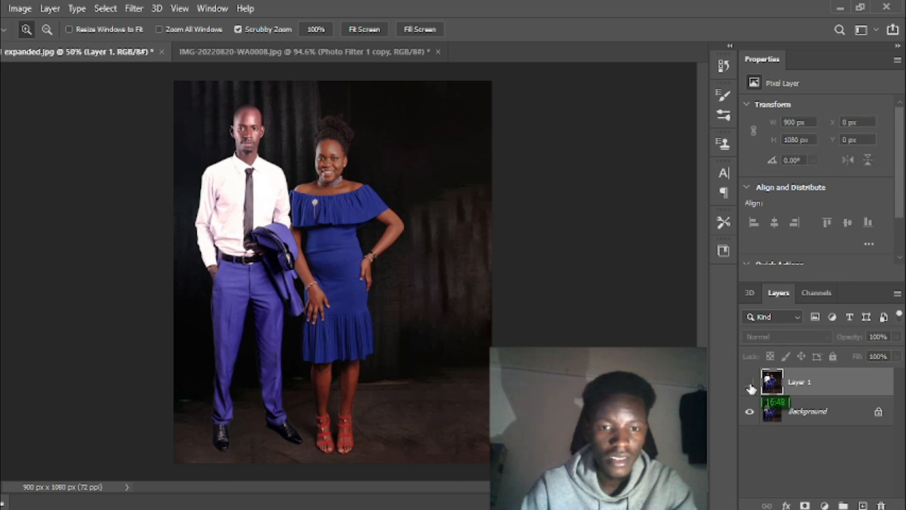
click(750, 383)
click(750, 384)
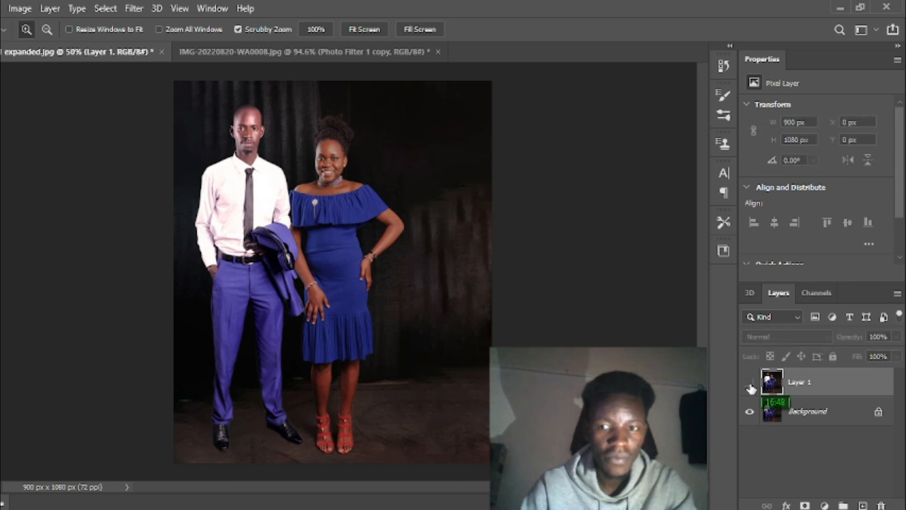
click(749, 384)
click(750, 384)
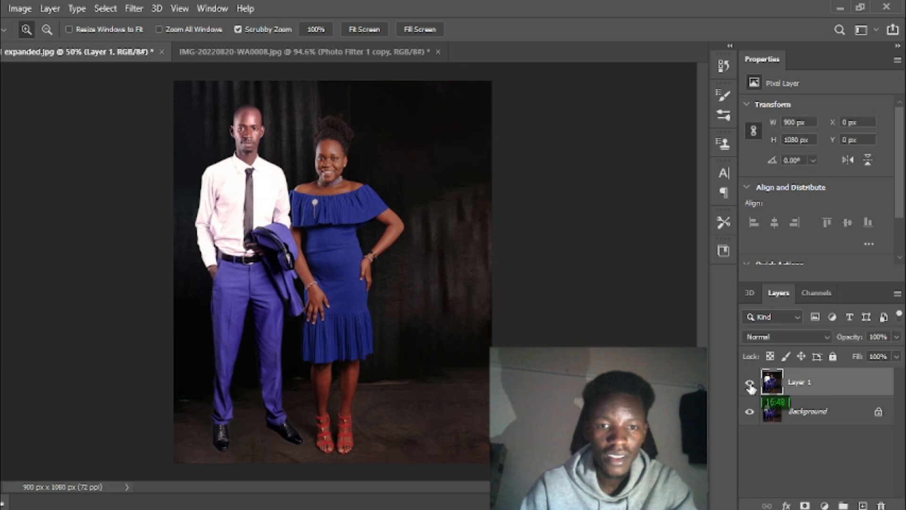
click(750, 385)
click(750, 384)
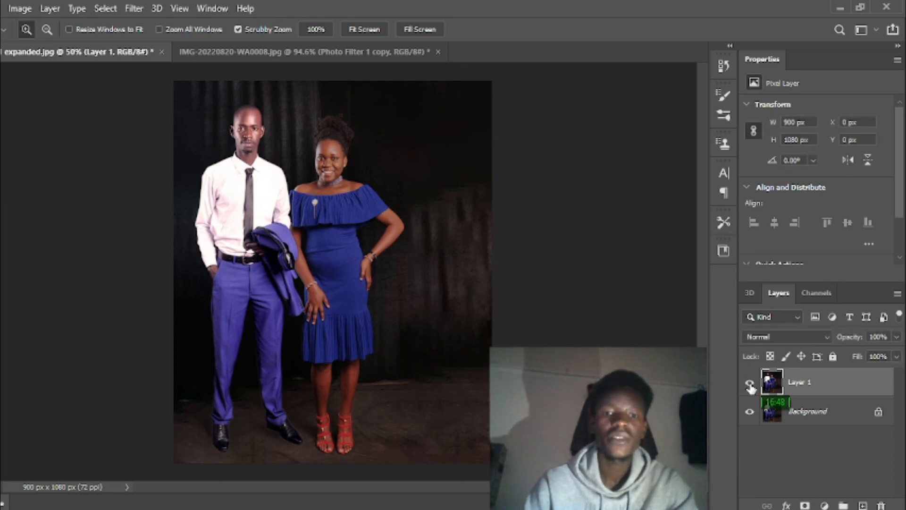